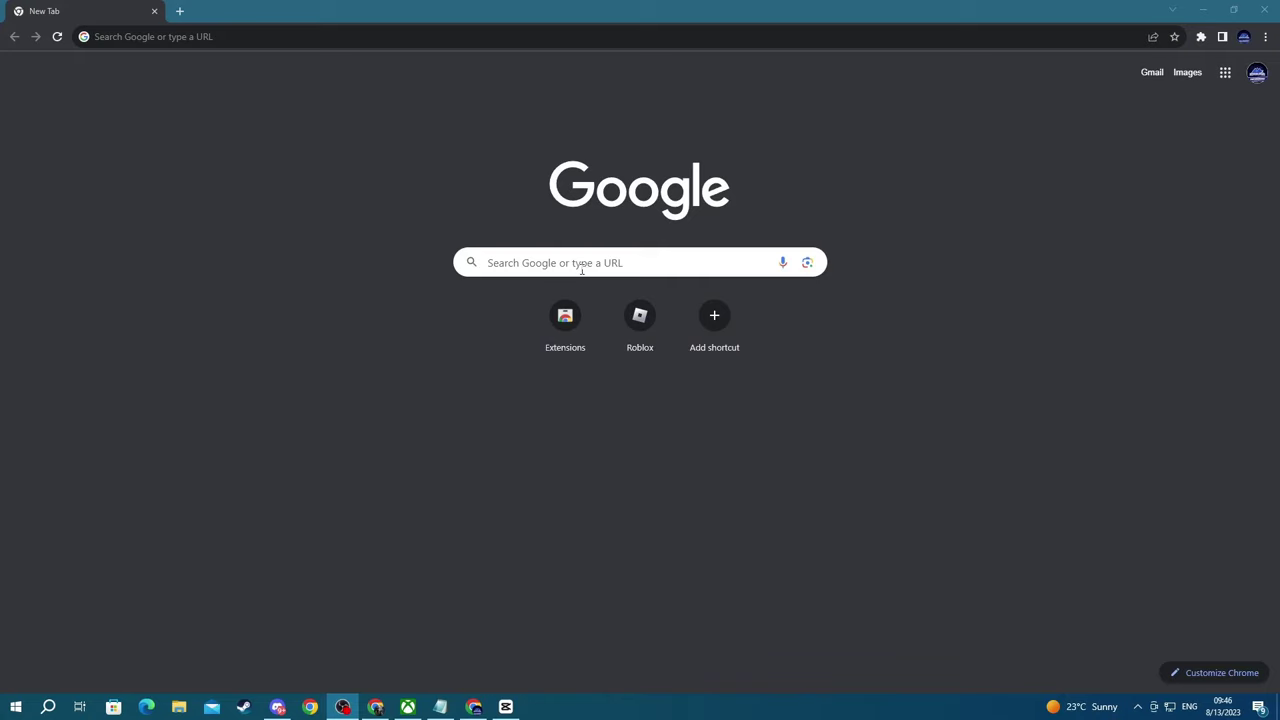
- Search Google for 'optifine' and open the official optifine.net website
click(590, 265)
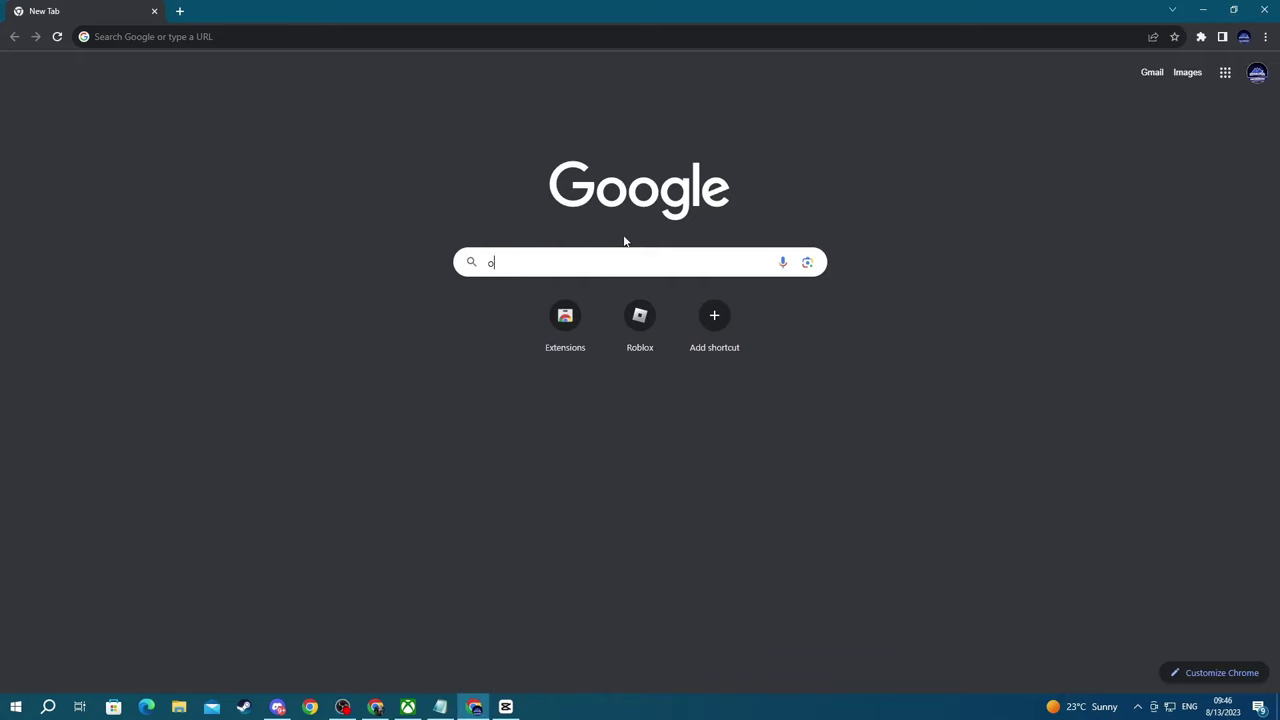
text(optifine)
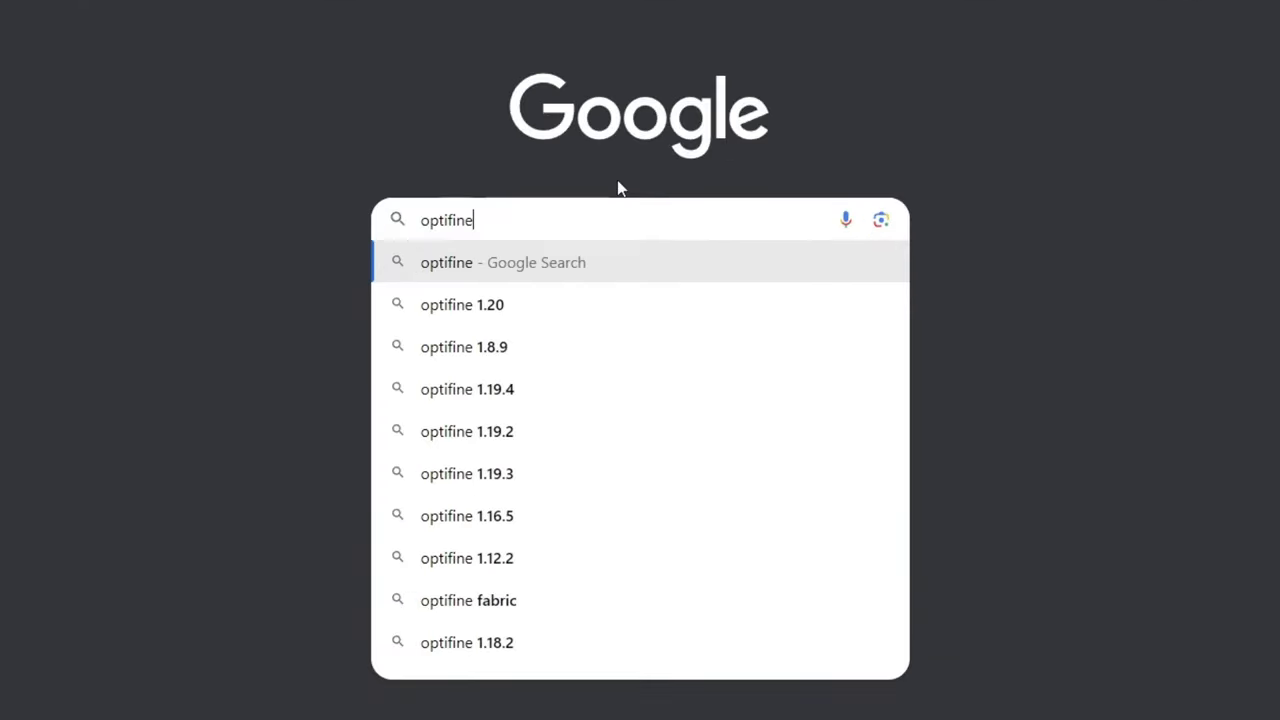
key(Return)
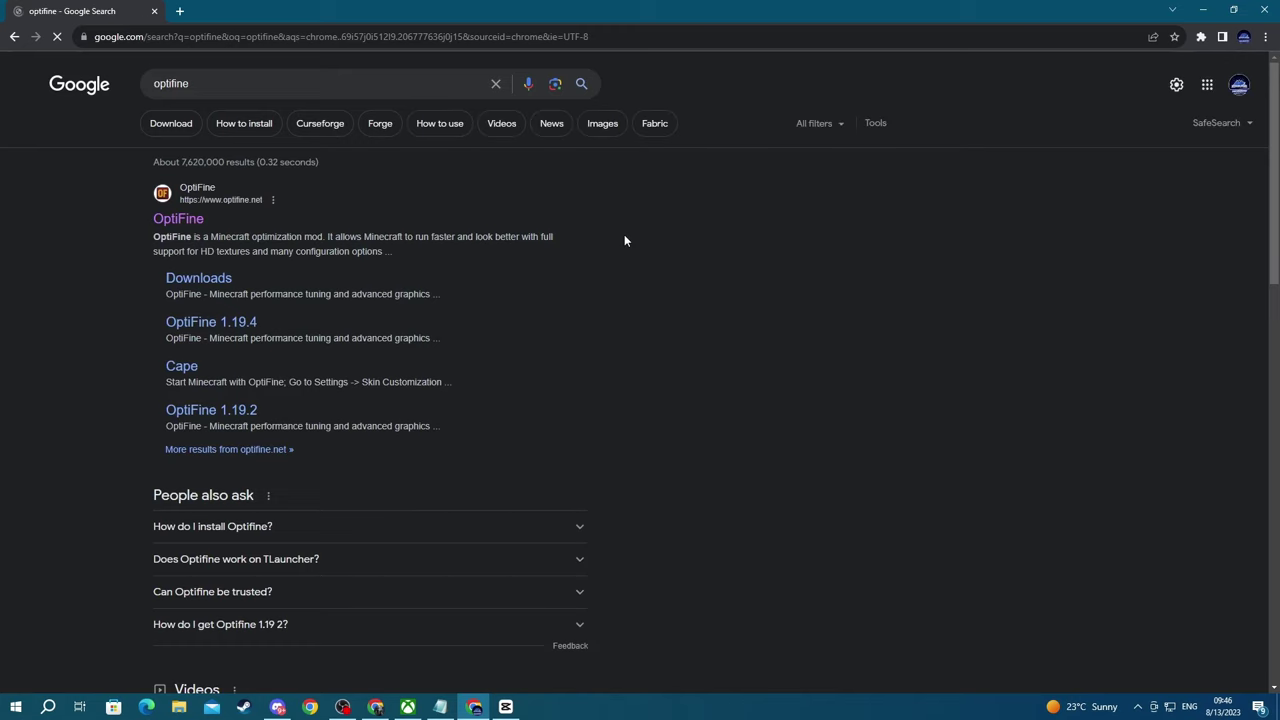
click(192, 222)
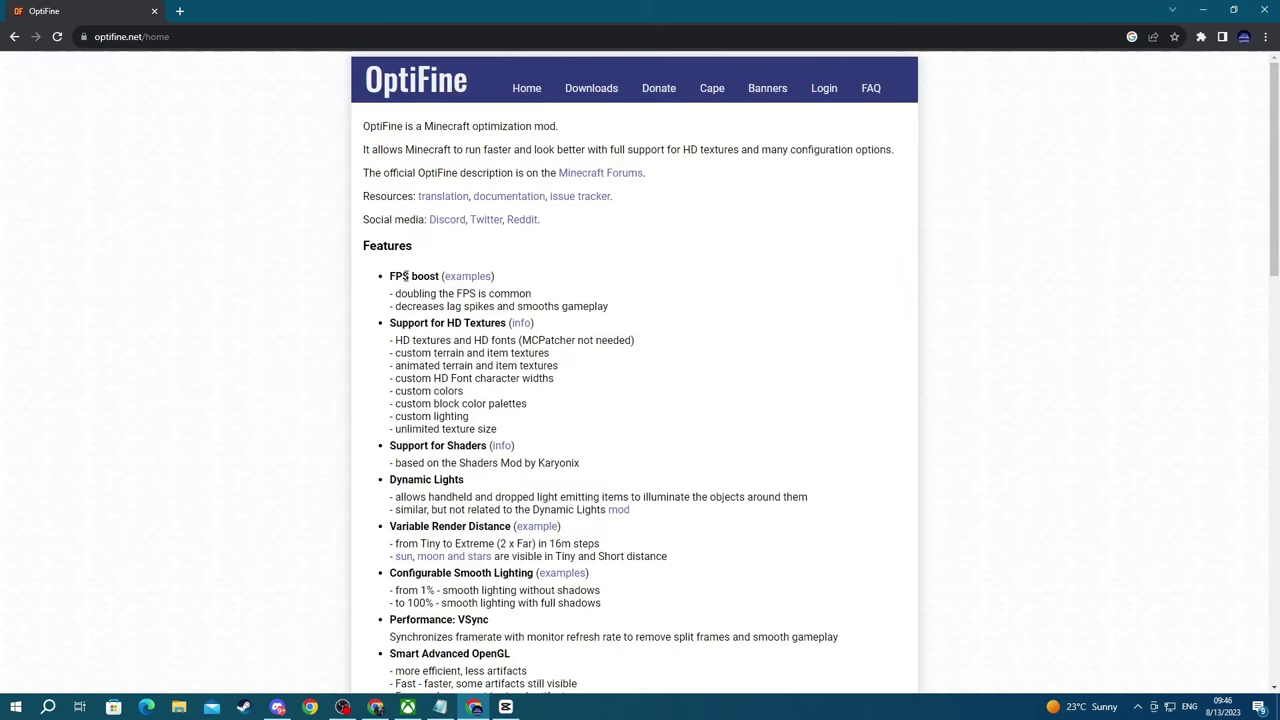
- Download OptiFine HD U I5 for 1.20.1 from the full versions list via its Mirror link
click(591, 88)
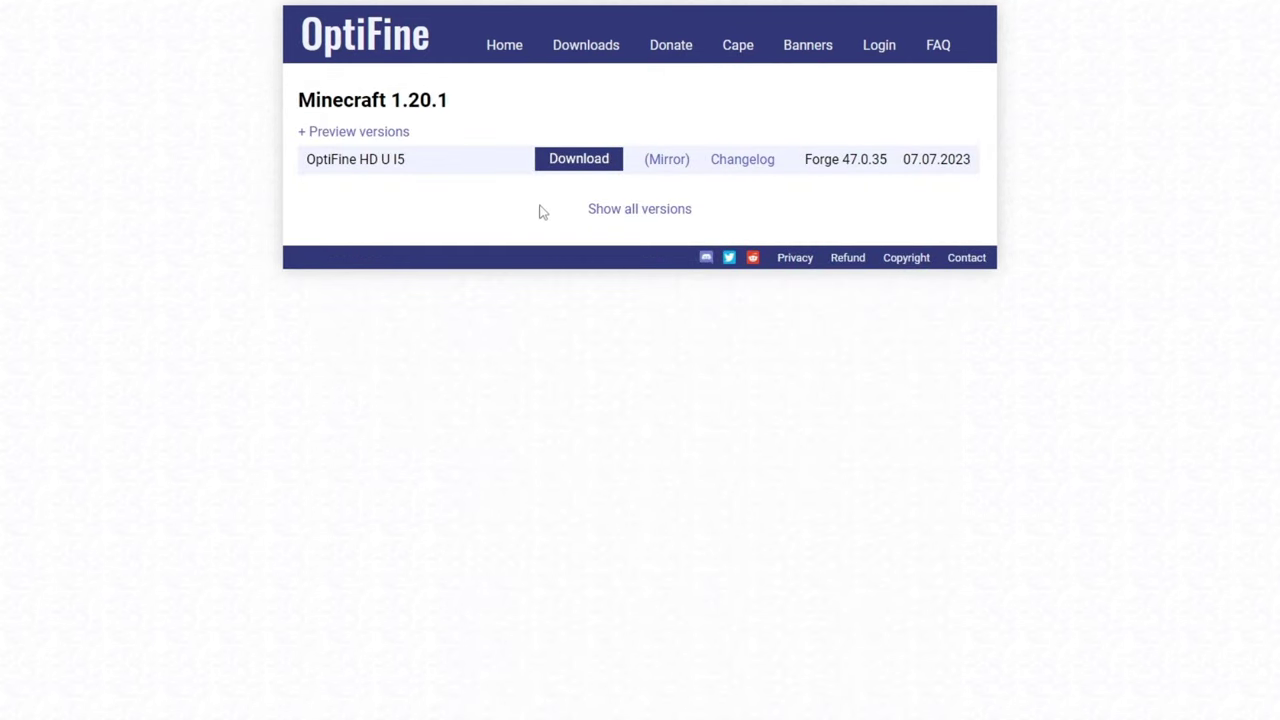
click(635, 212)
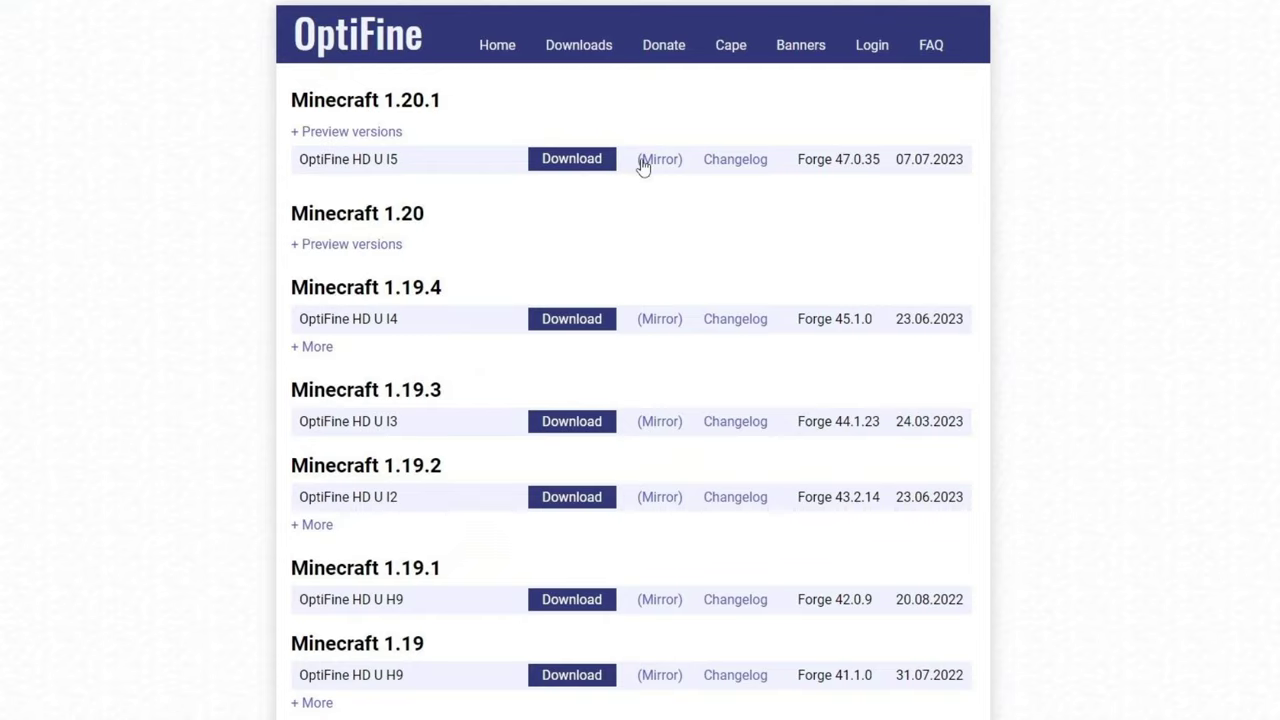
click(643, 166)
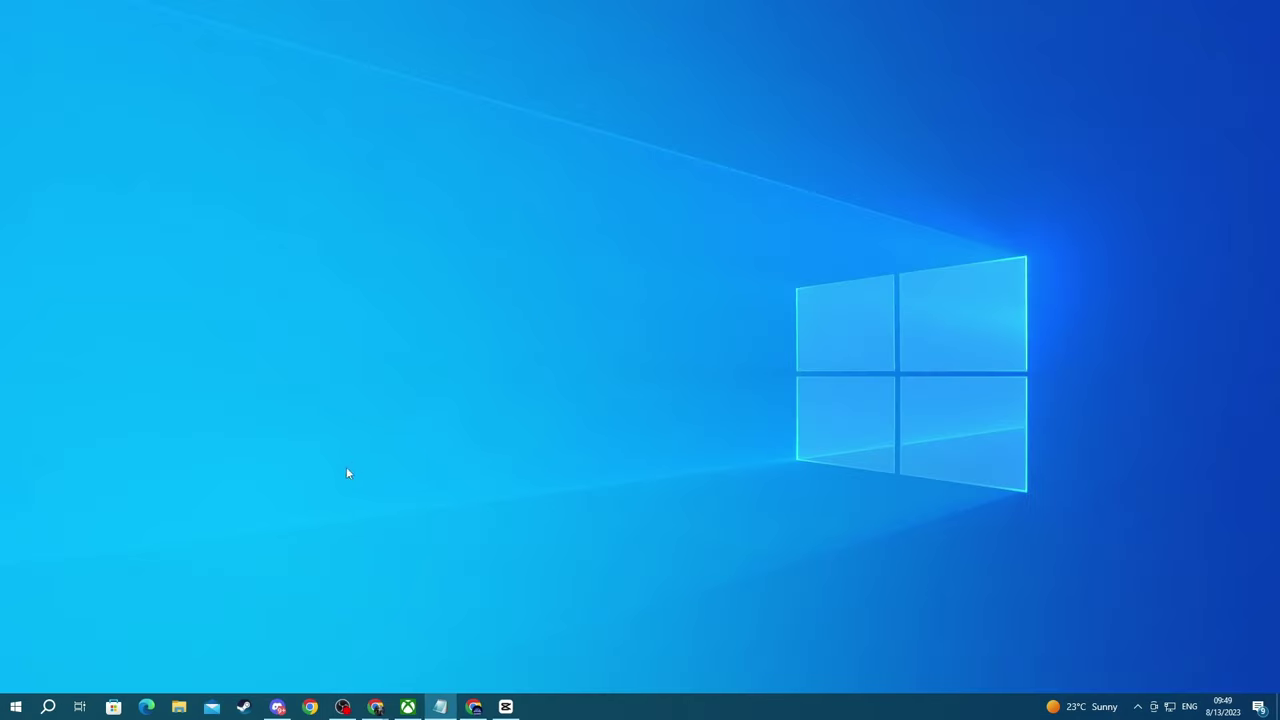
- Copy the OptiFine 1.20.1 jar from Downloads onto the desktop, then close File Explorer
click(180, 708)
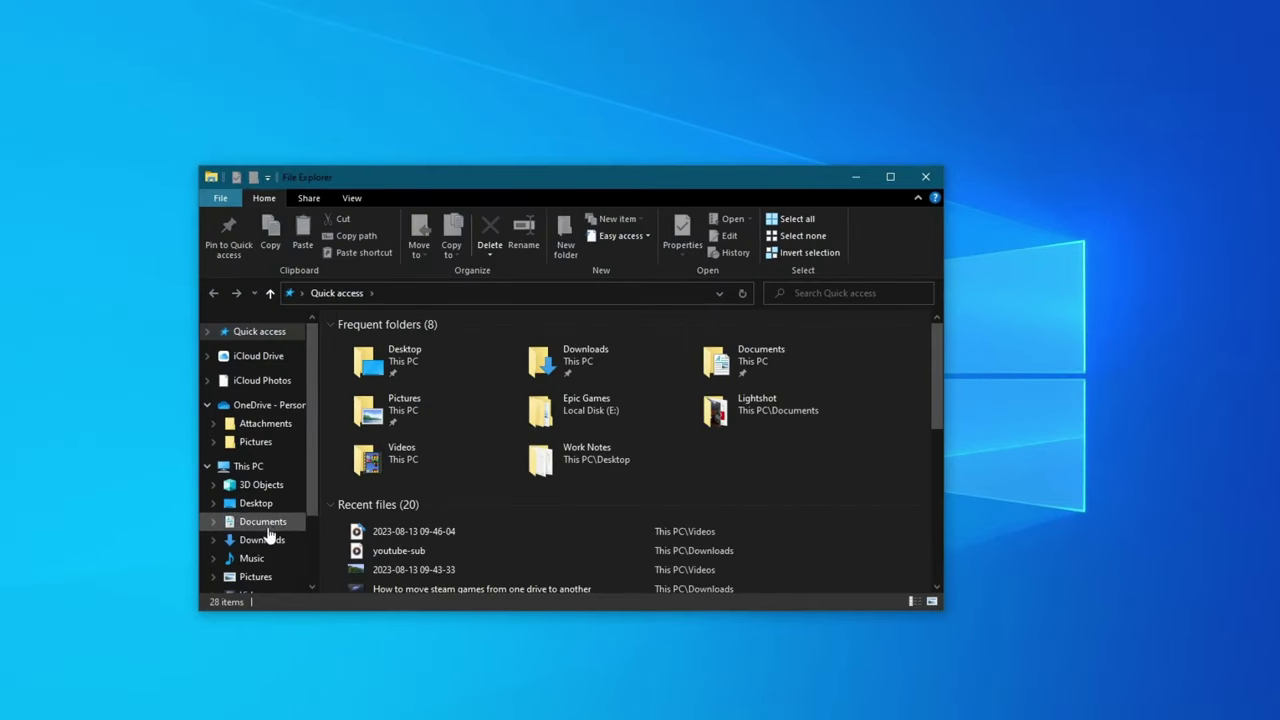
click(258, 540)
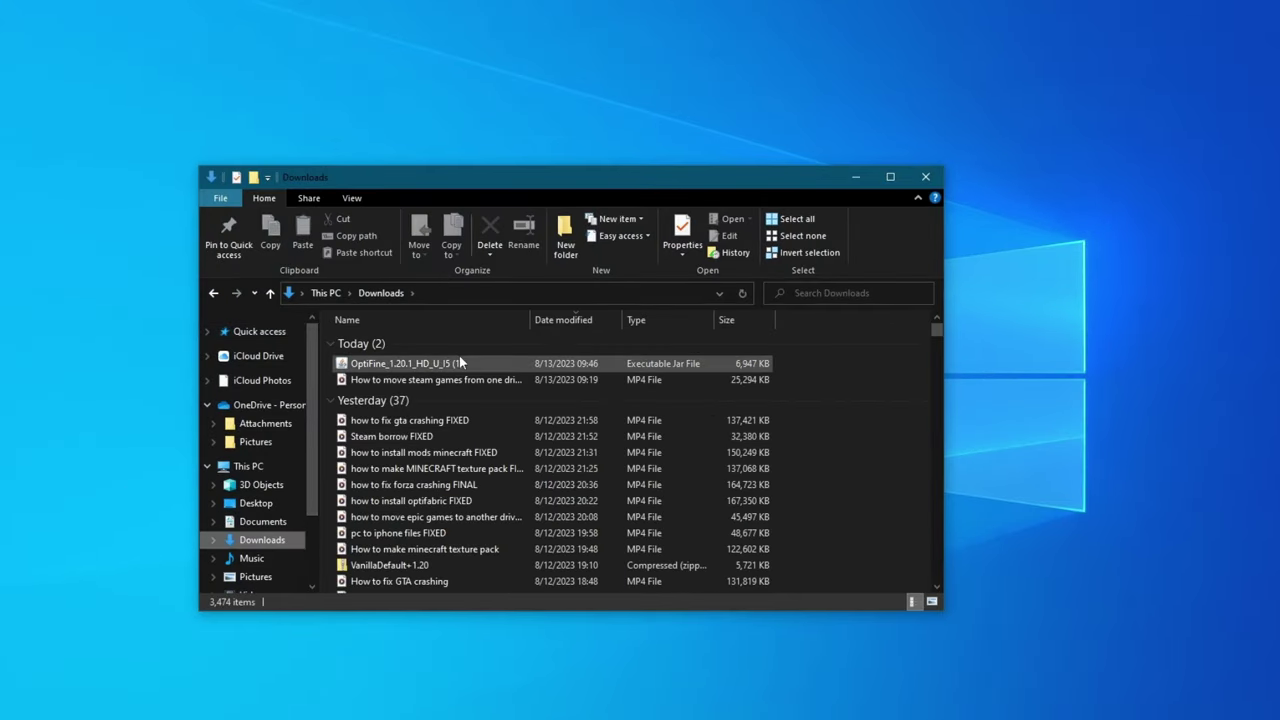
click(420, 364)
drag(426, 368, 483, 318)
click(889, 201)
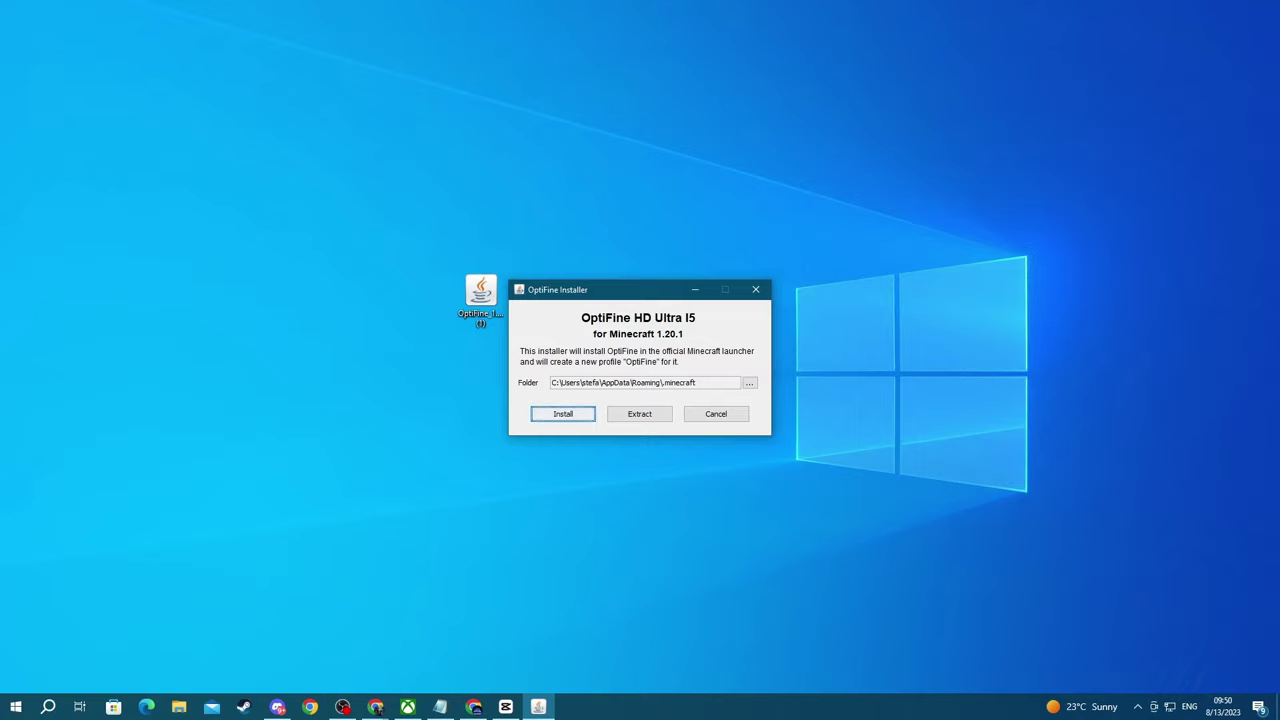
- Move the java.com Chrome window aside so the OptiFine Installer is visible
drag(1130, 123, 290, 79)
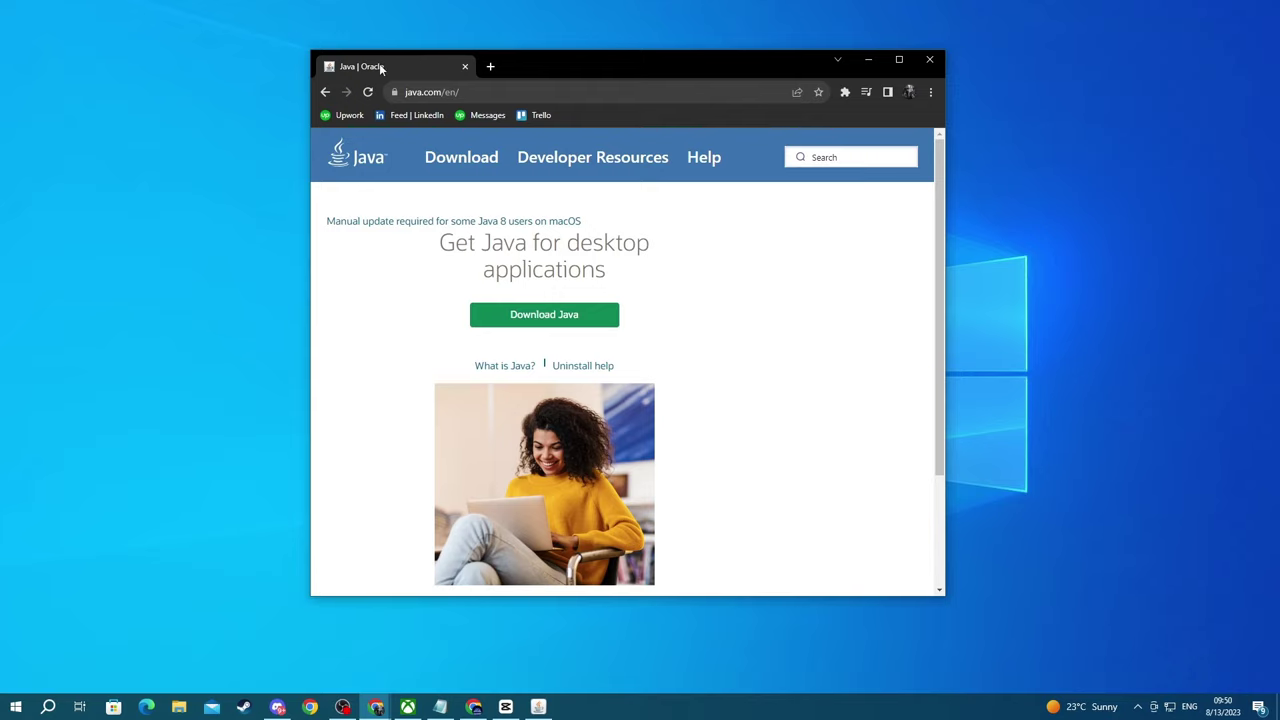
drag(379, 63, 1279, 300)
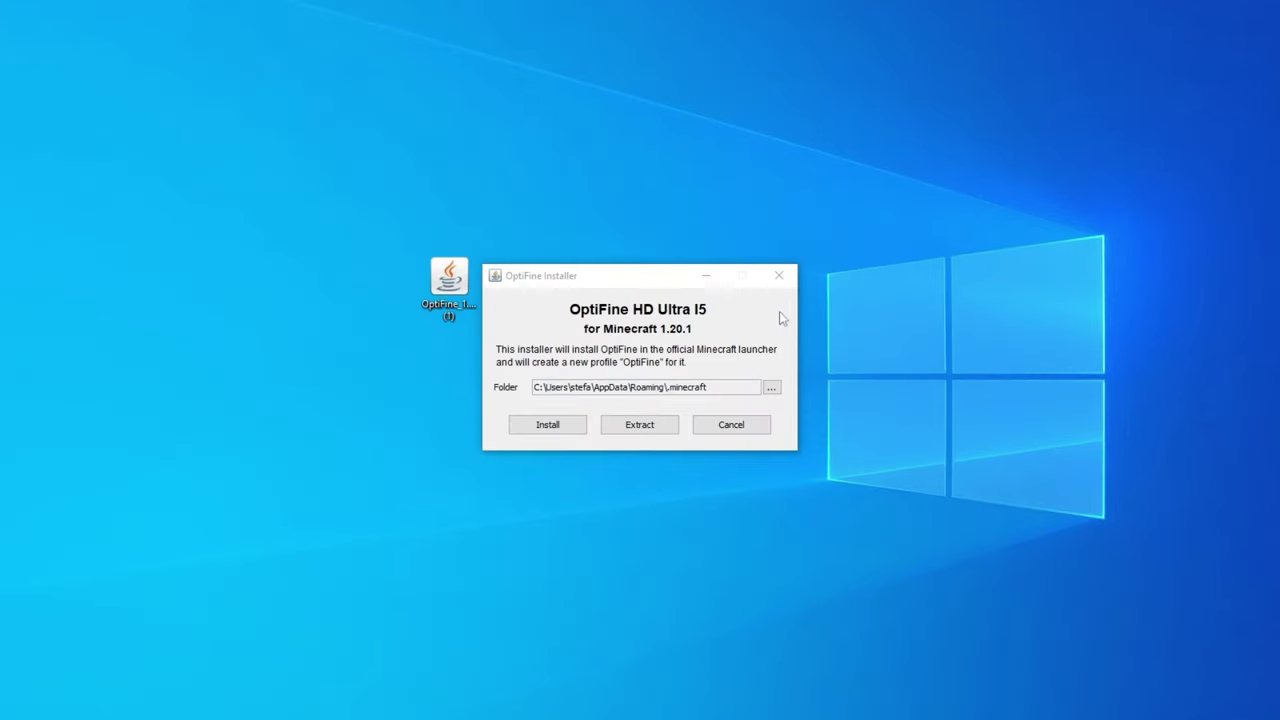
- Close the installer and set .jar files to always open with Java(TM) Platform SE binary
click(779, 283)
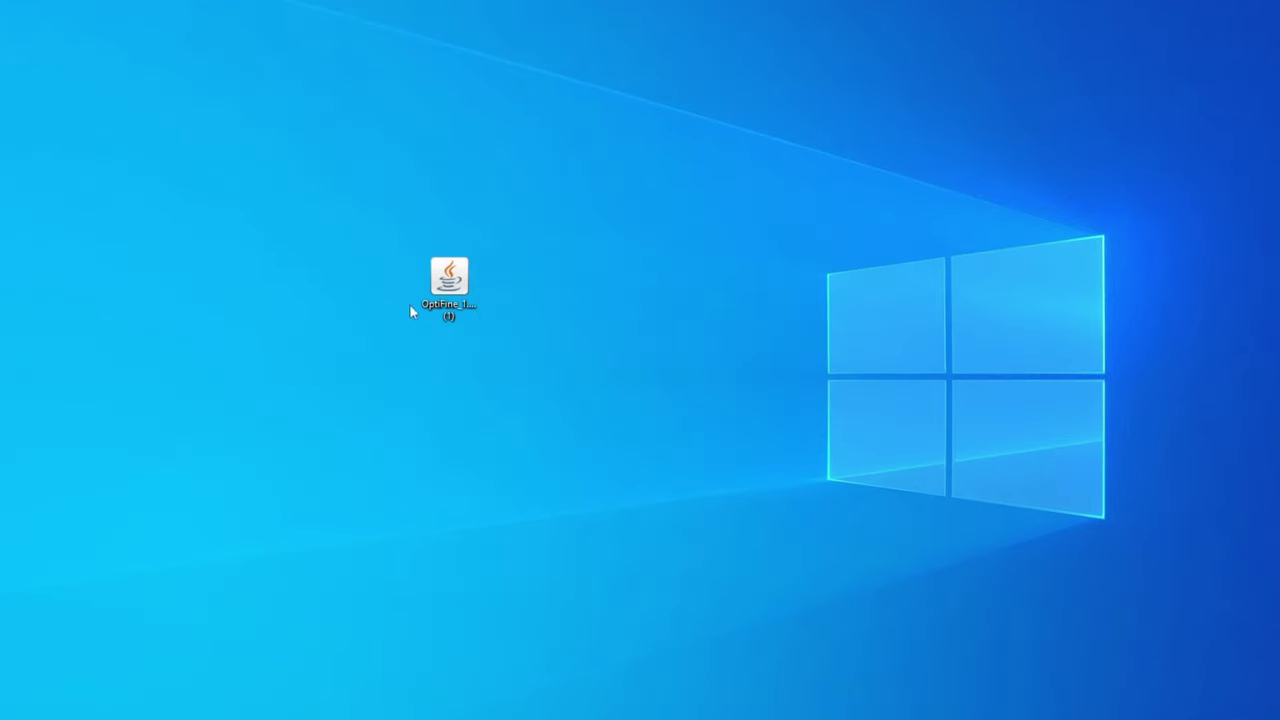
right_click(455, 283)
click(411, 317)
right_click(452, 292)
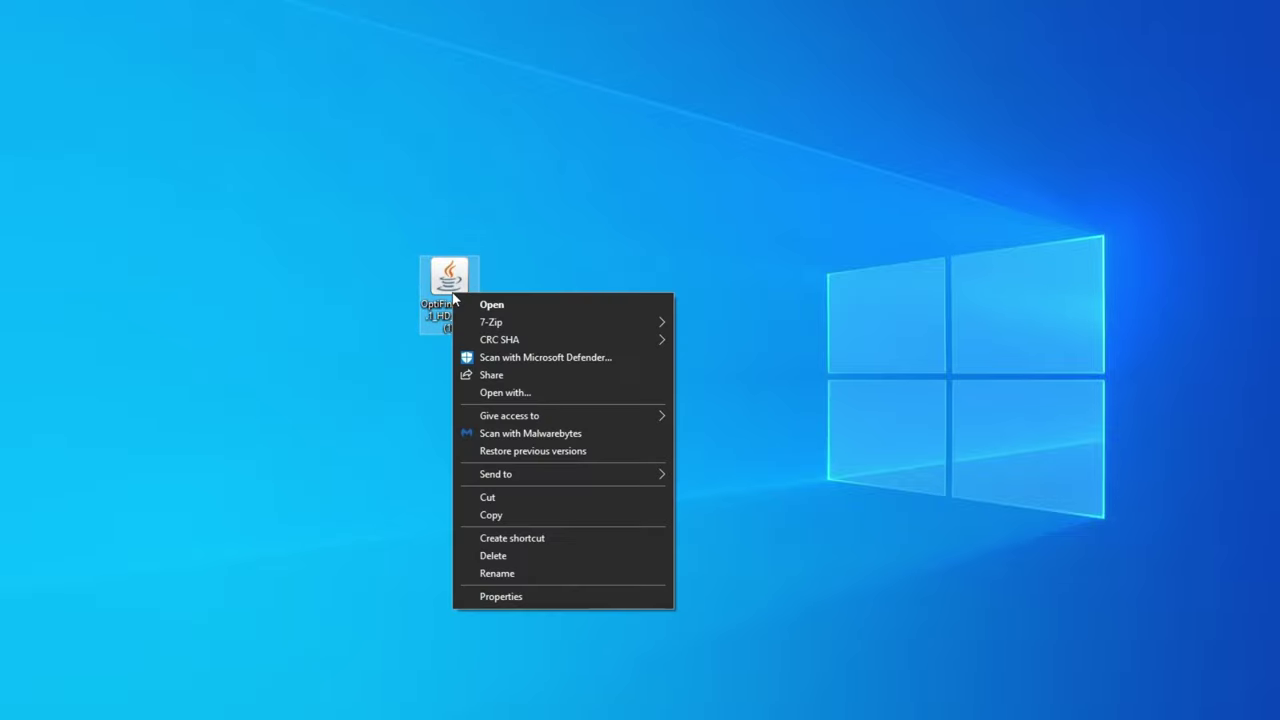
click(491, 395)
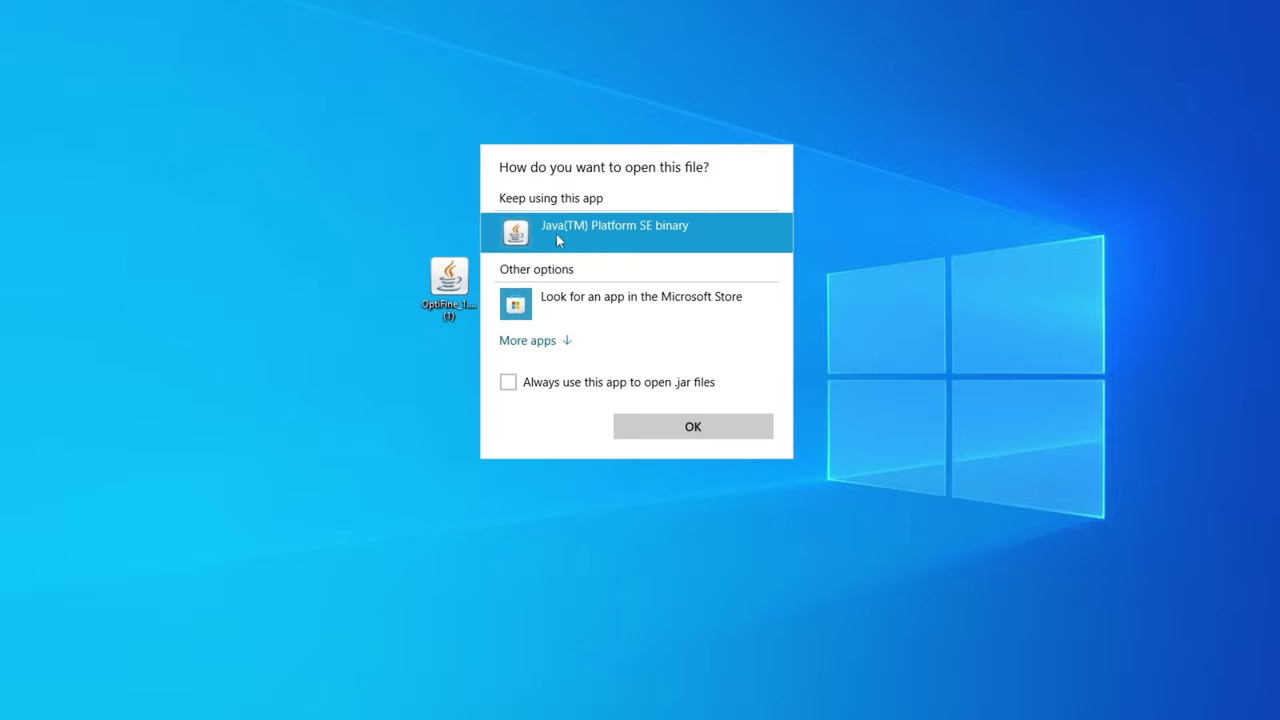
click(526, 343)
scroll(530, 350, down, 3)
scroll(530, 340, up, 3)
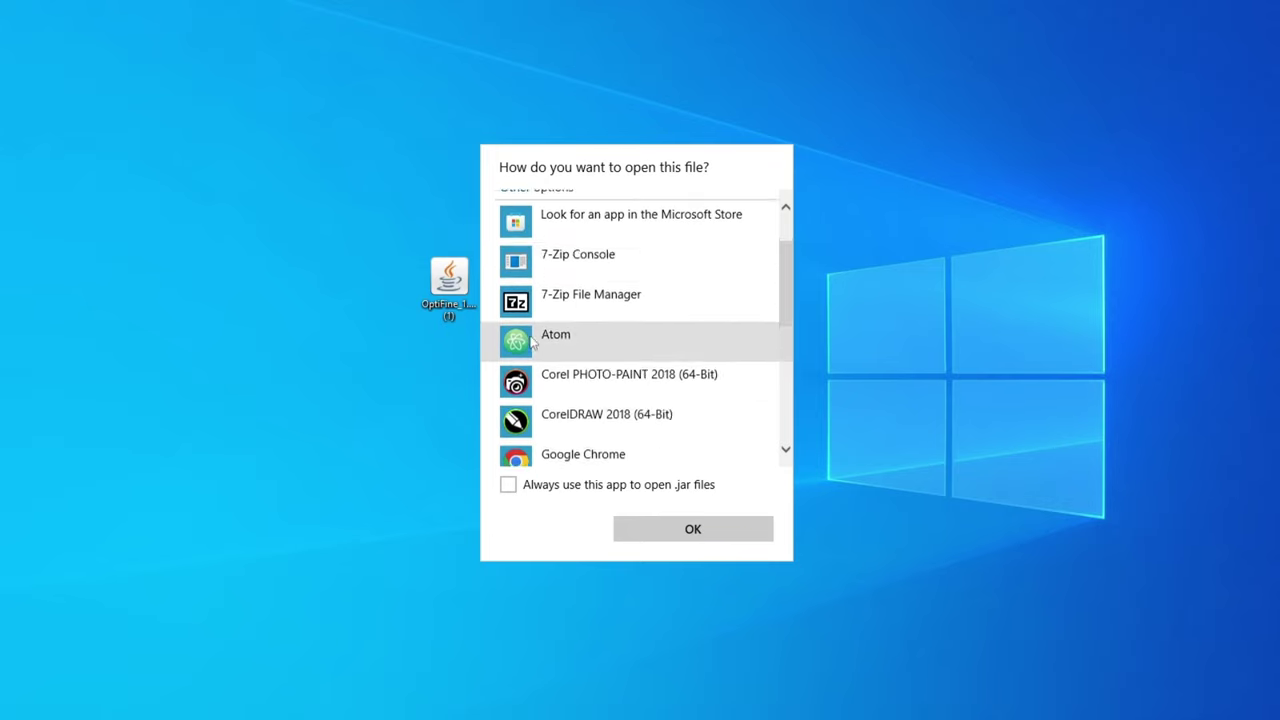
click(510, 486)
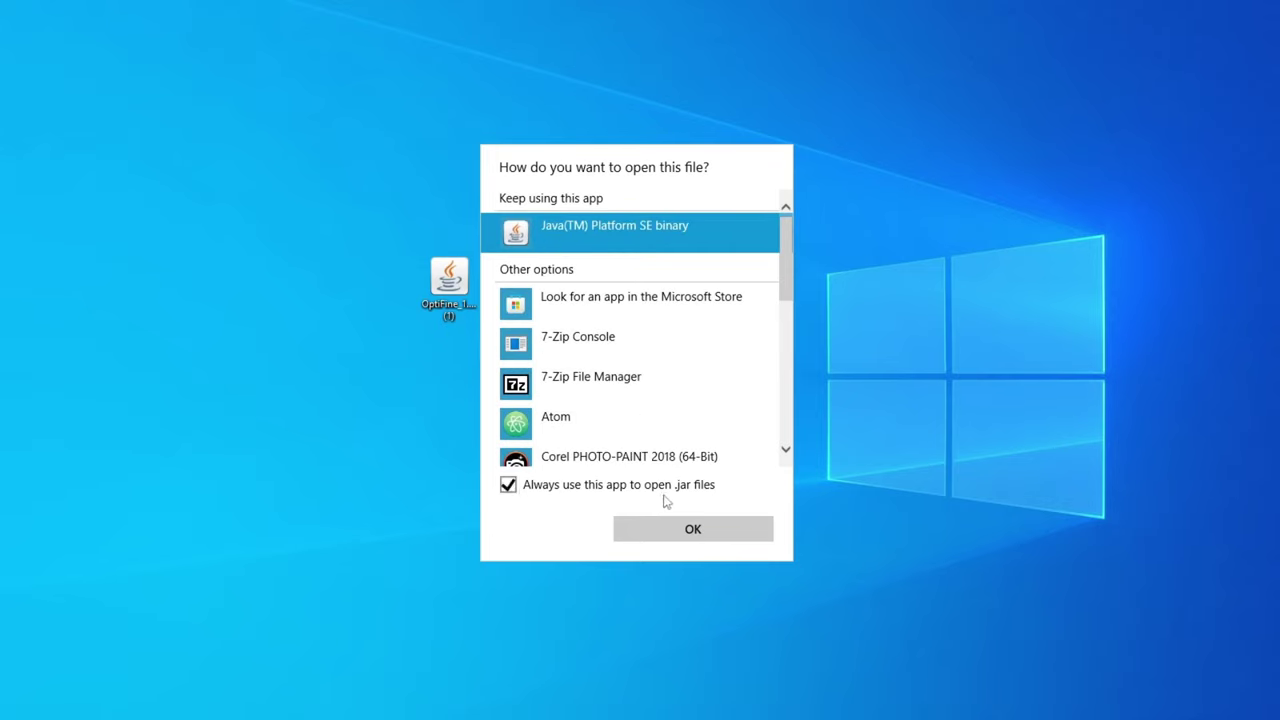
click(671, 531)
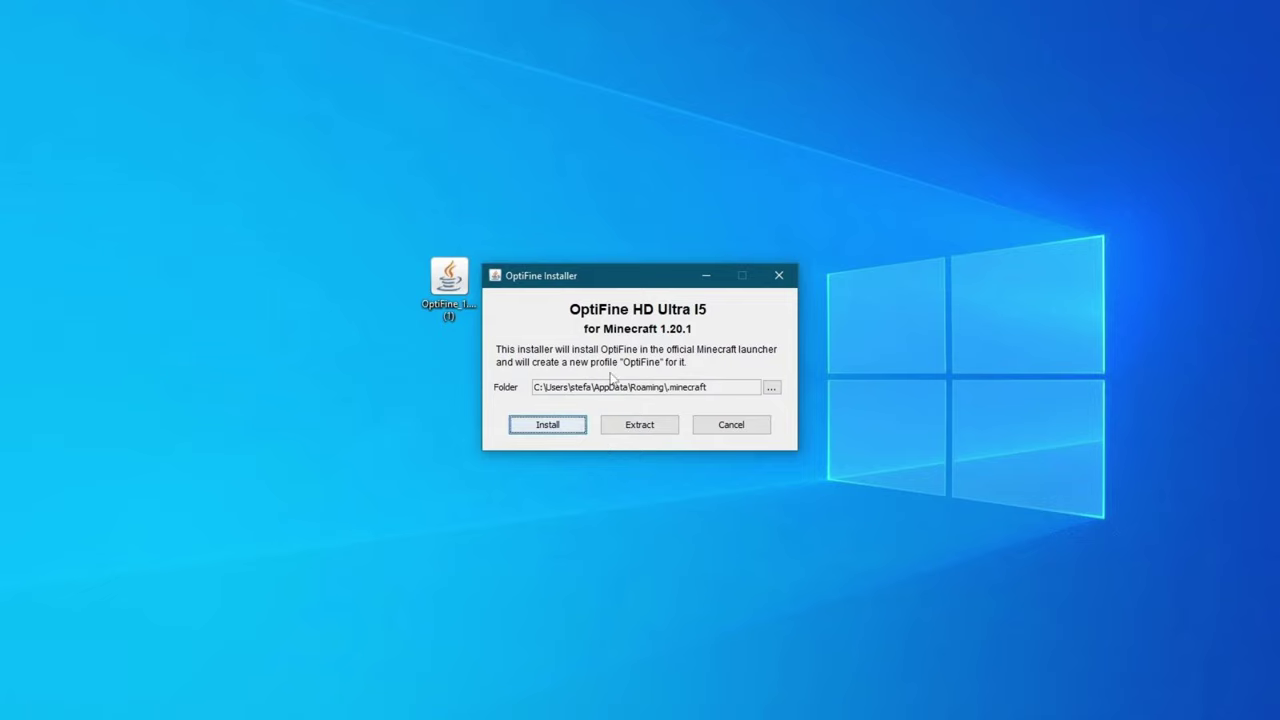
- Install OptiFine HD Ultra I5 into .minecraft and dismiss the success message
click(545, 430)
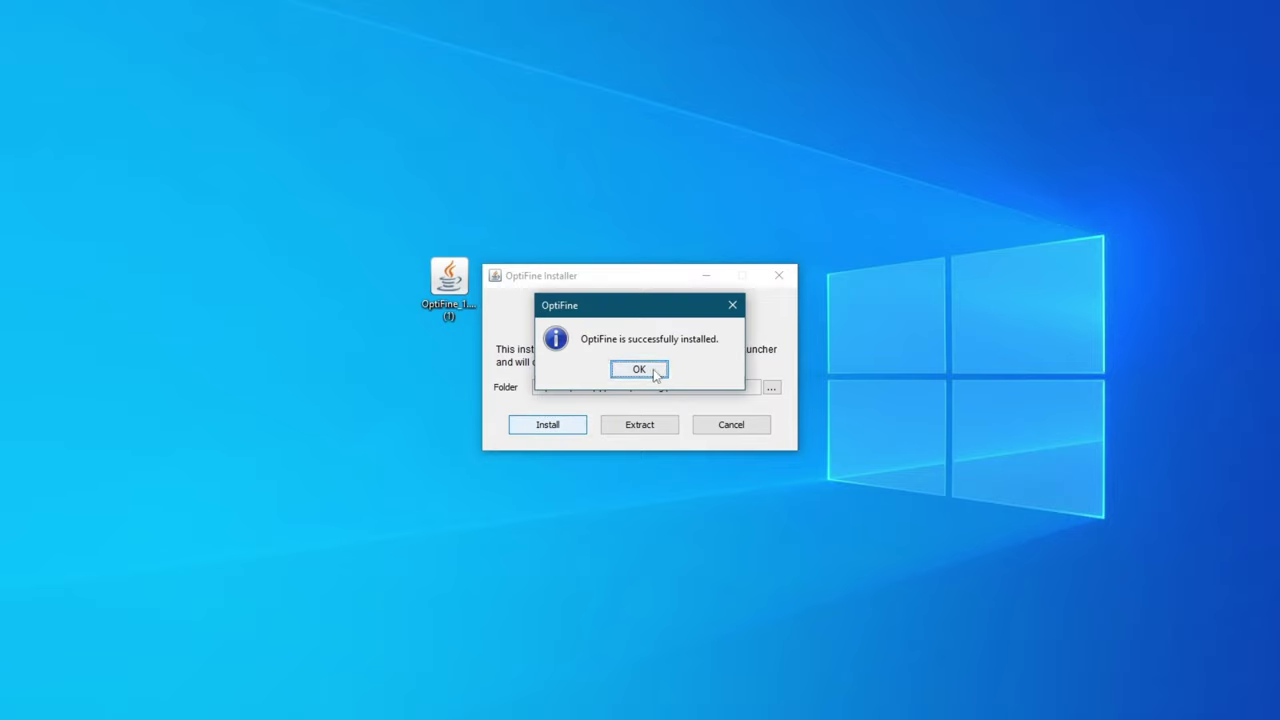
click(652, 371)
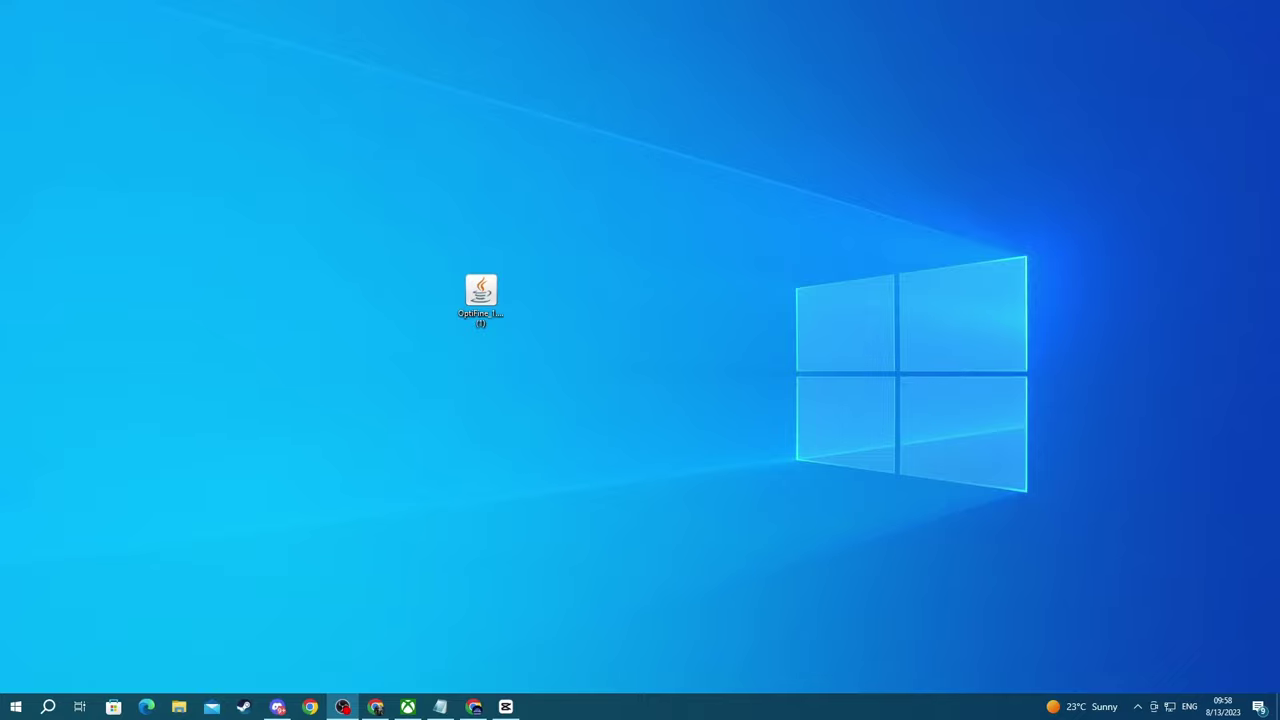
- In a new Chrome tab, search Google for 'sildurs shaders'
click(474, 707)
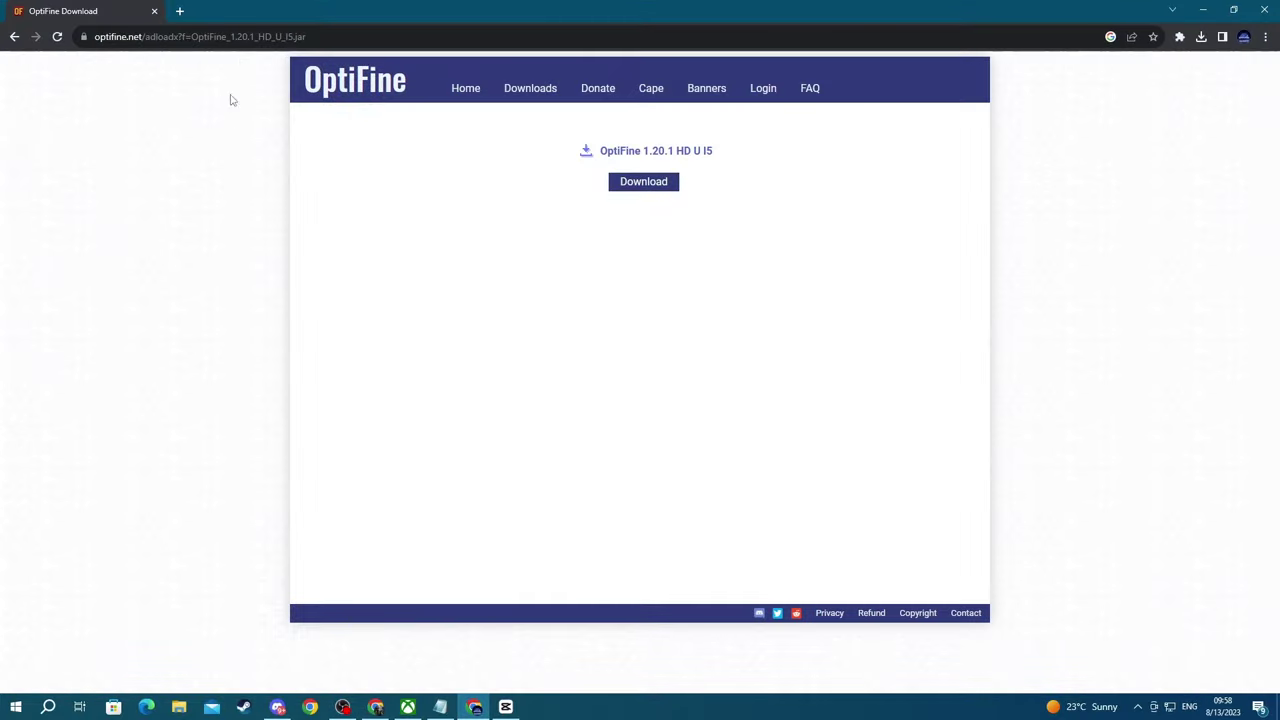
click(177, 12)
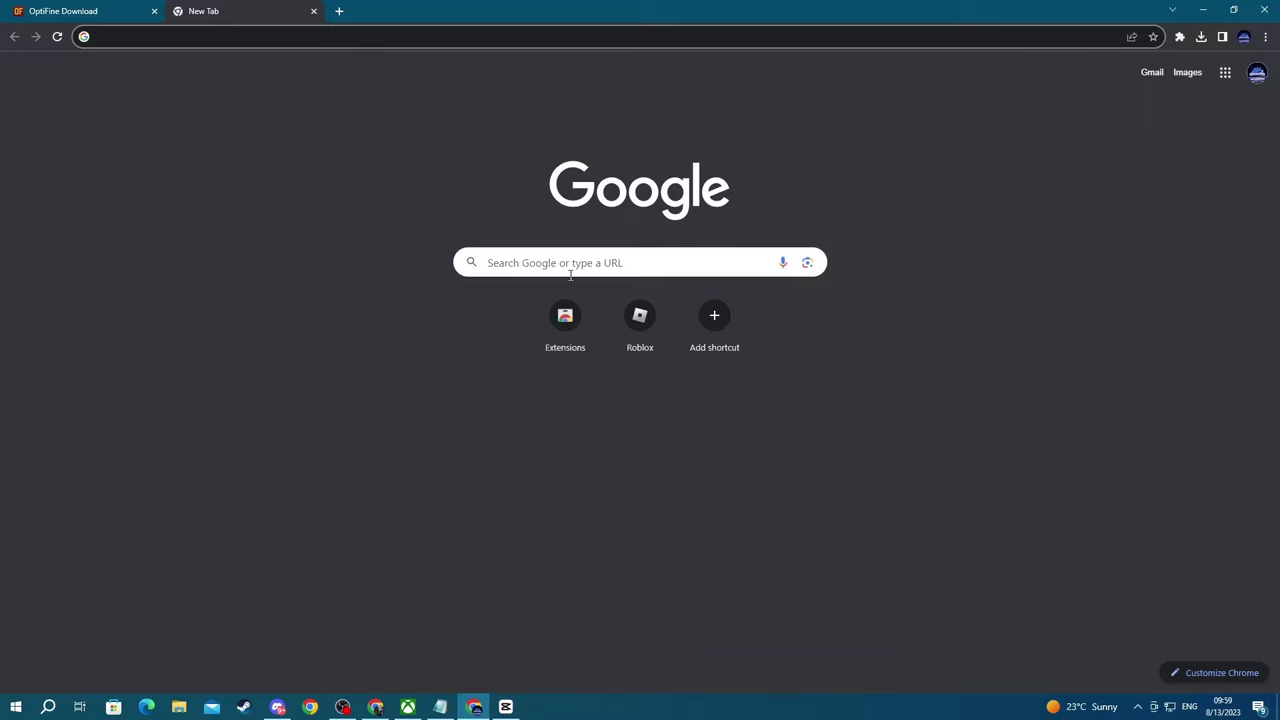
click(530, 263)
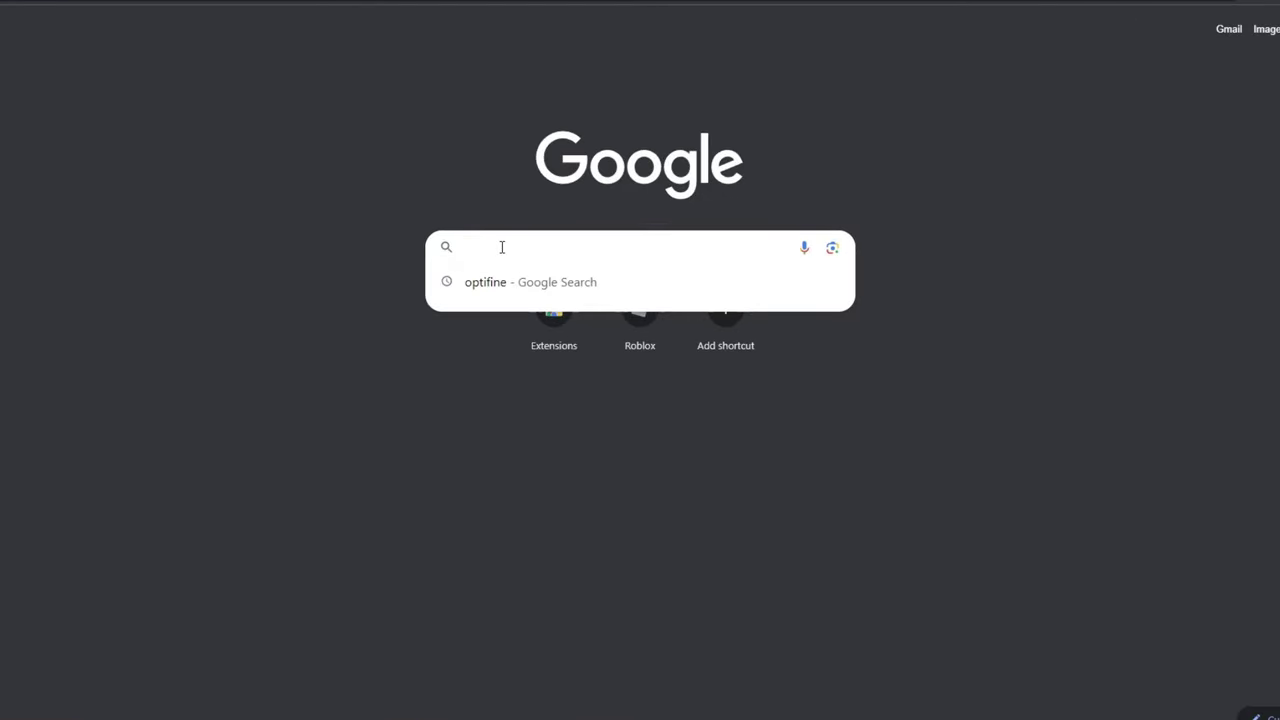
text(sildurs shaders)
key(Return)
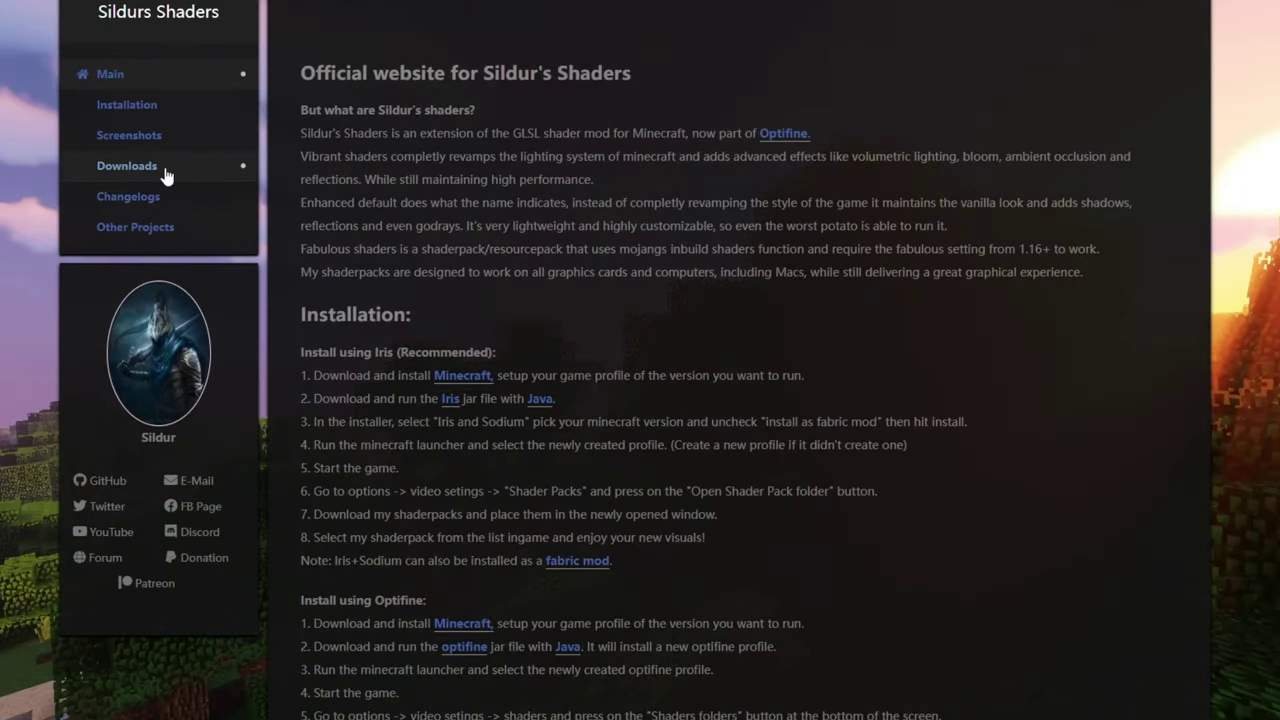
- Open the Sildur's Vibrant shaders v1.51 Lite download link in a new tab
click(180, 172)
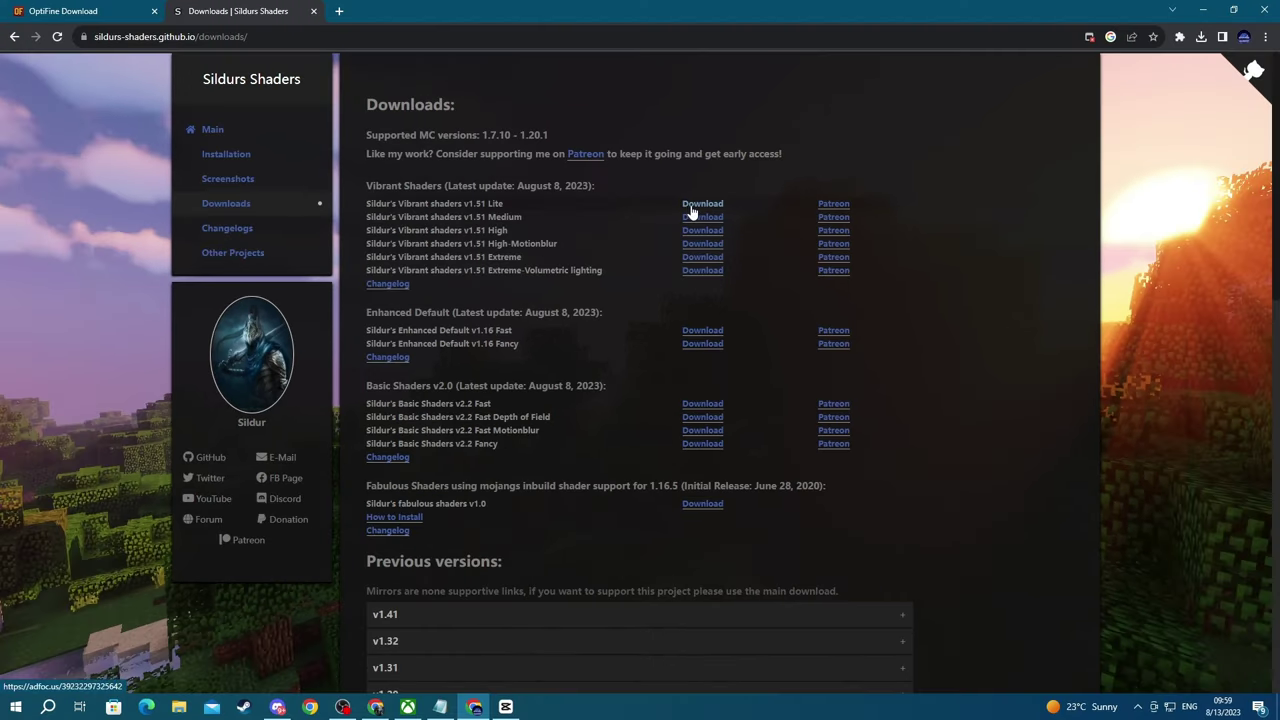
click(691, 208)
right_click(694, 207)
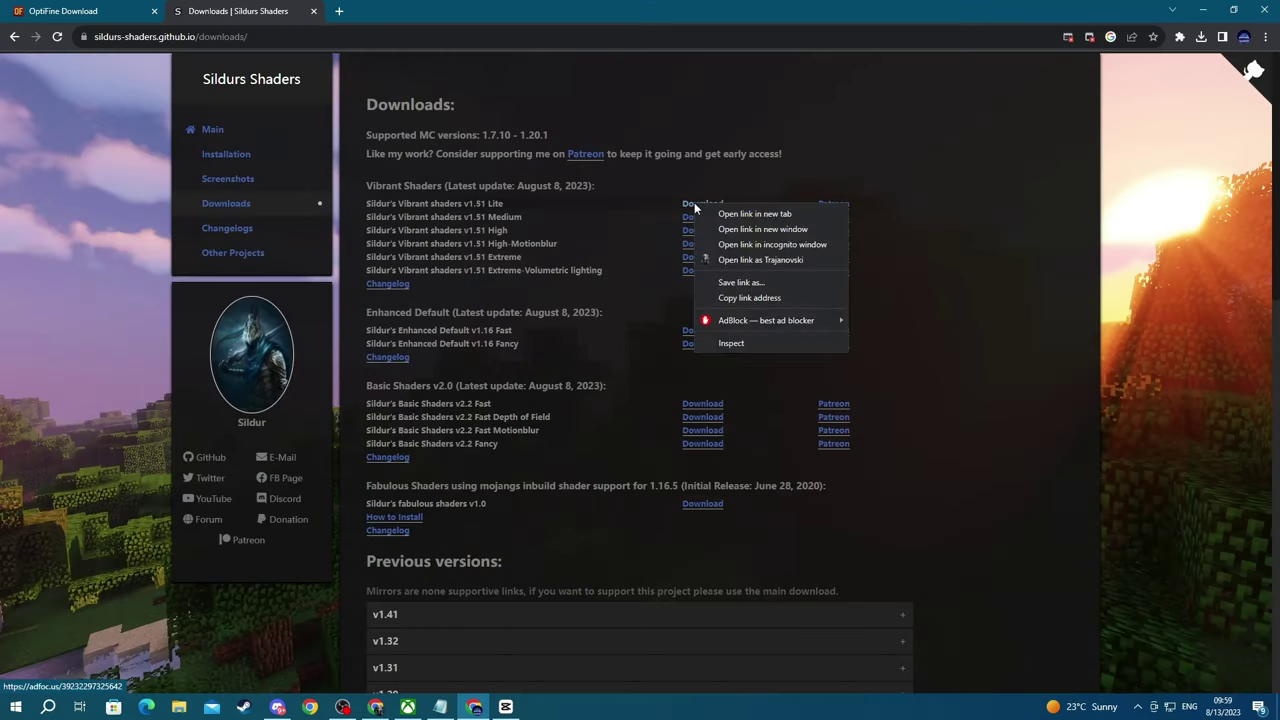
click(740, 211)
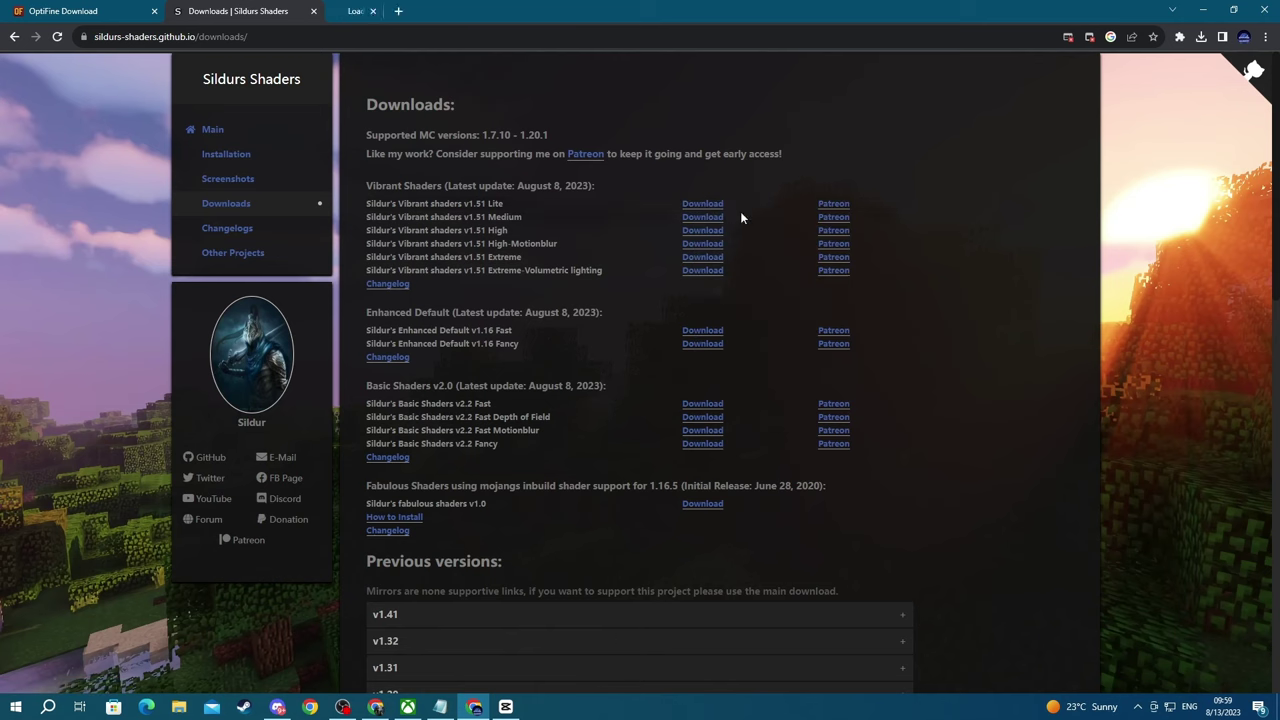
- Skip the AdFoc.us ad and download Sildur's Vibrant Shaders v1.51 Lite zip from CurseForge
click(366, 8)
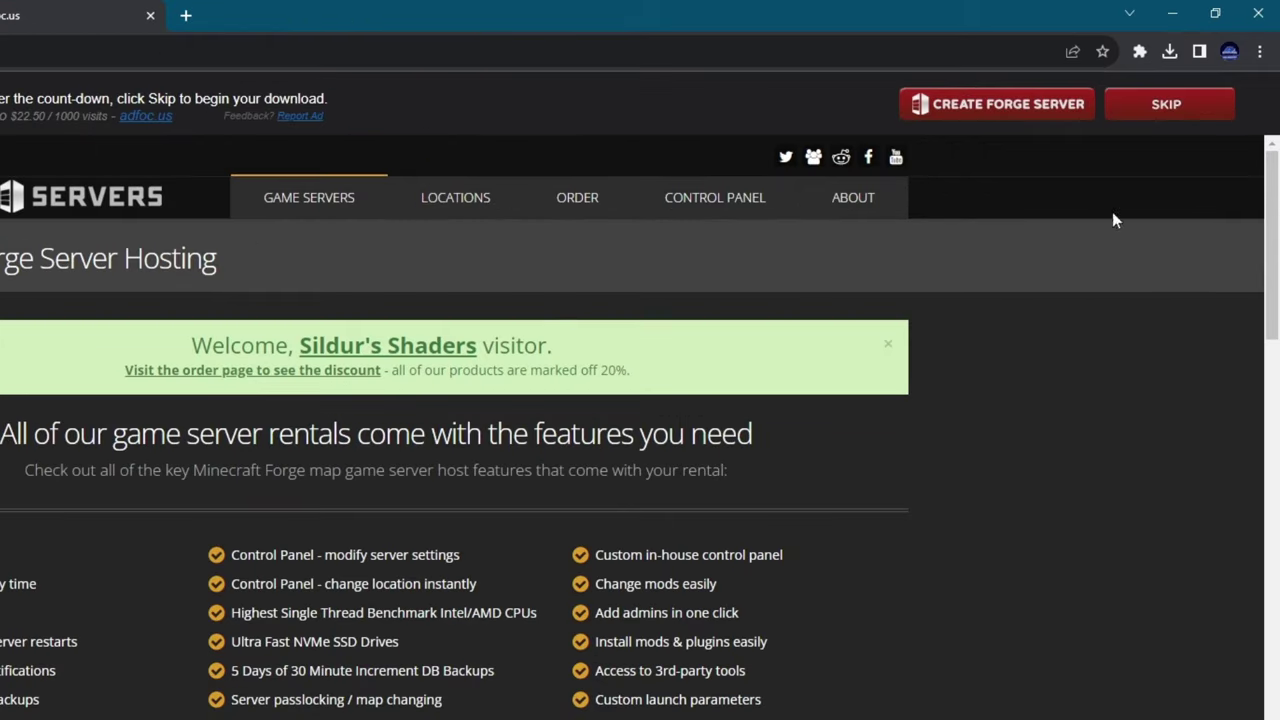
click(1166, 105)
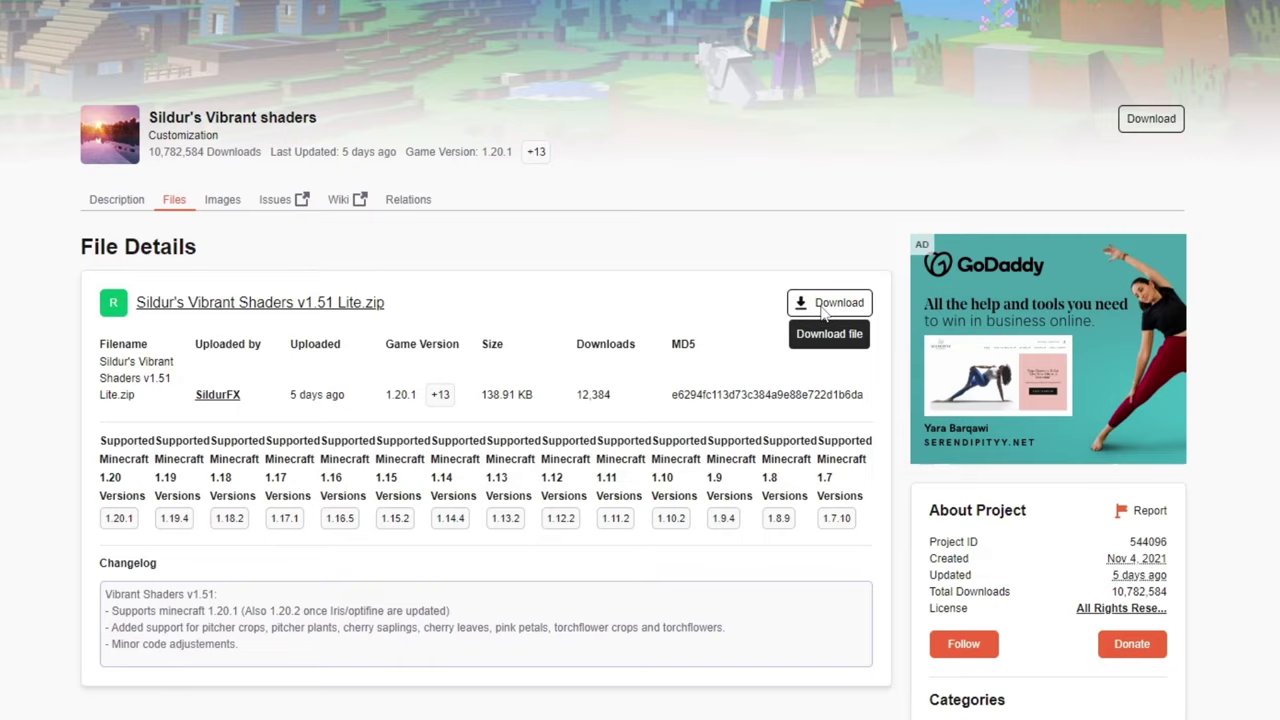
click(824, 312)
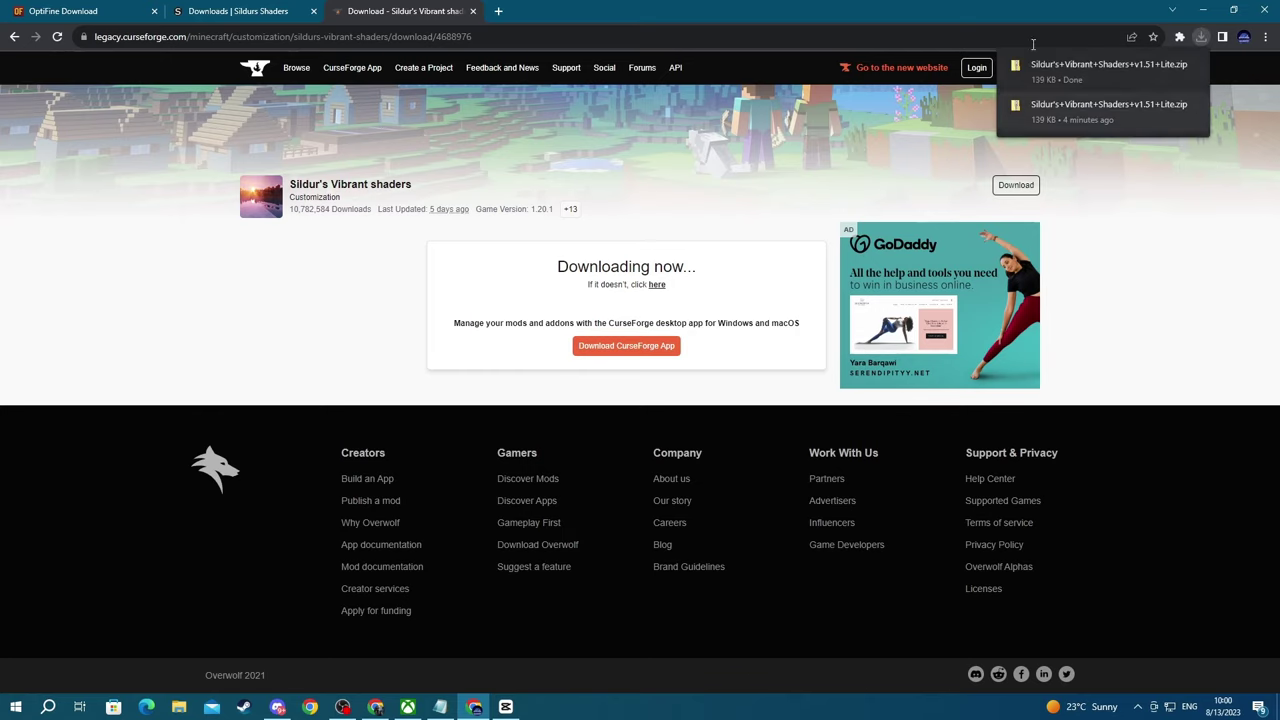
mouse_move(1066, 76)
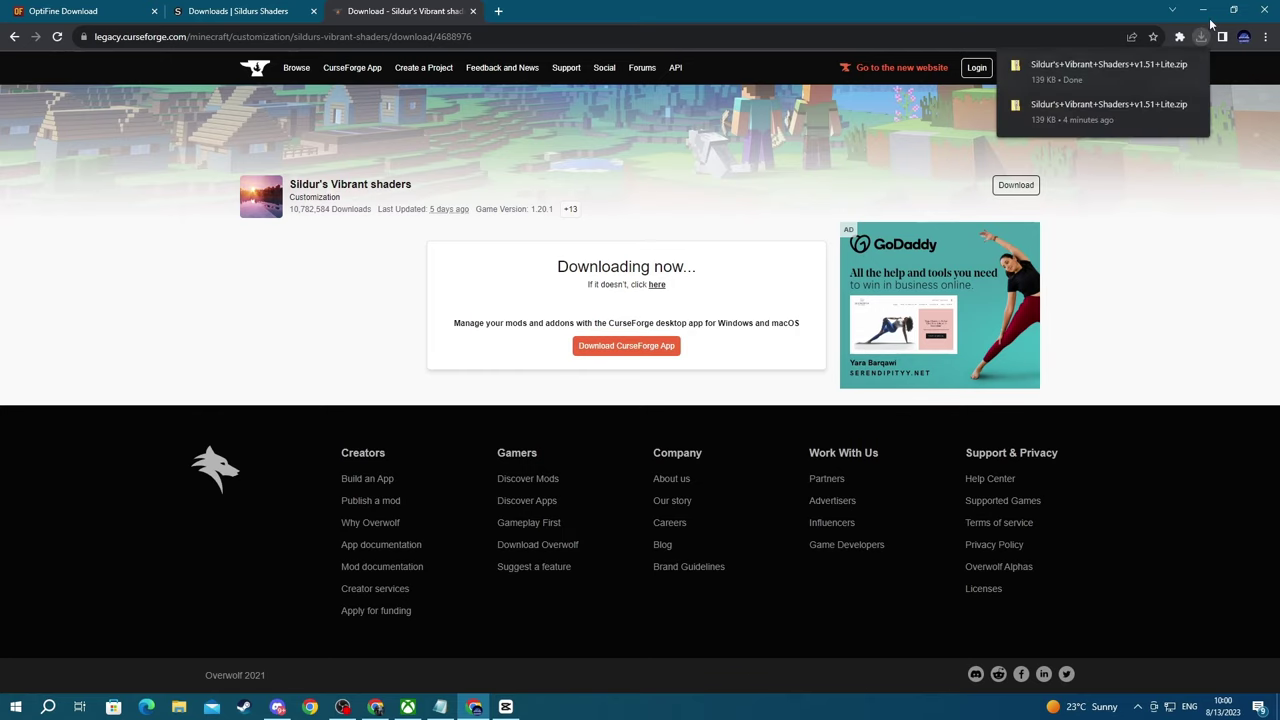
- Minimize Chrome and drag the Sildur's Vibrant Shaders Lite zip from Downloads onto the desktop
click(1262, 12)
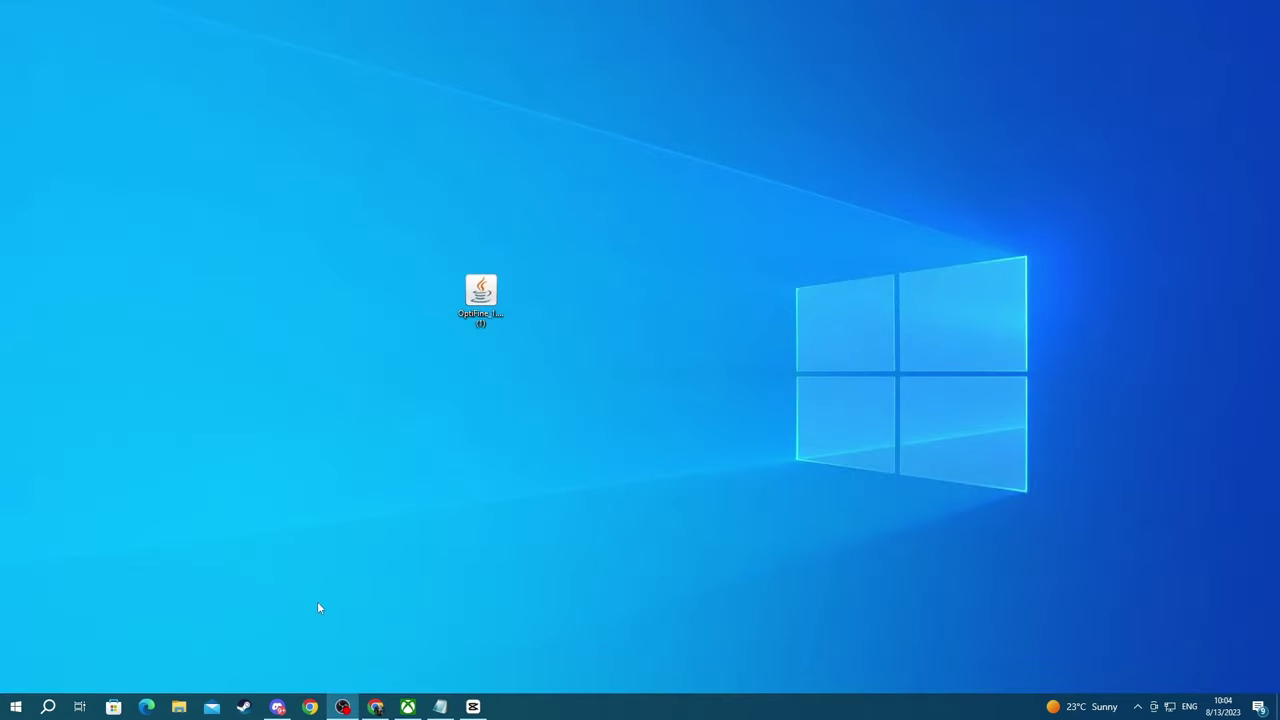
click(178, 707)
click(311, 516)
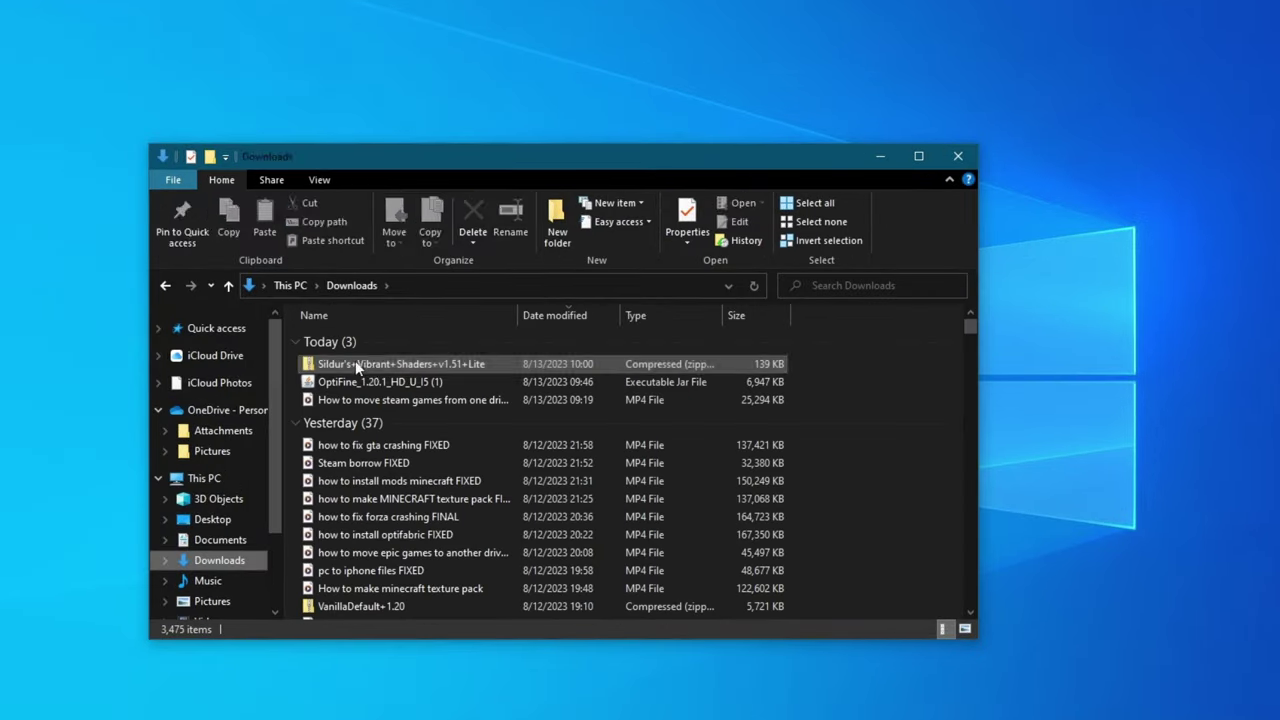
drag(426, 363, 988, 305)
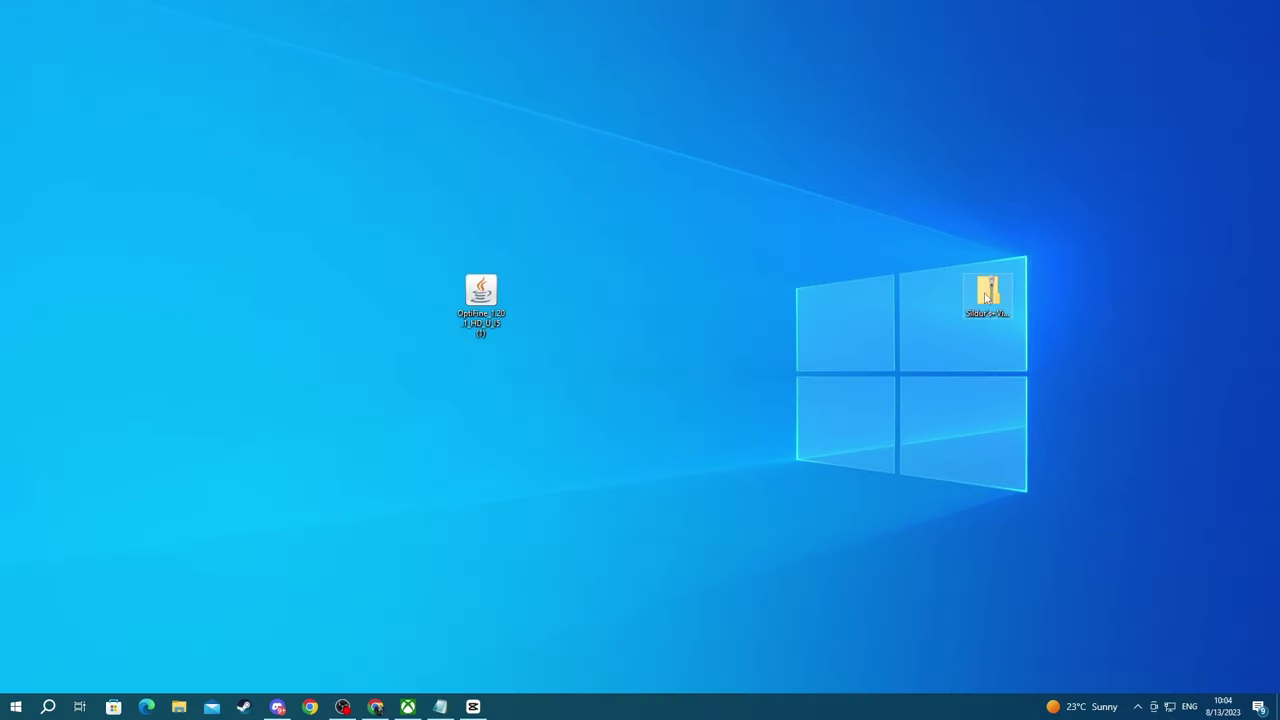
drag(986, 297, 584, 362)
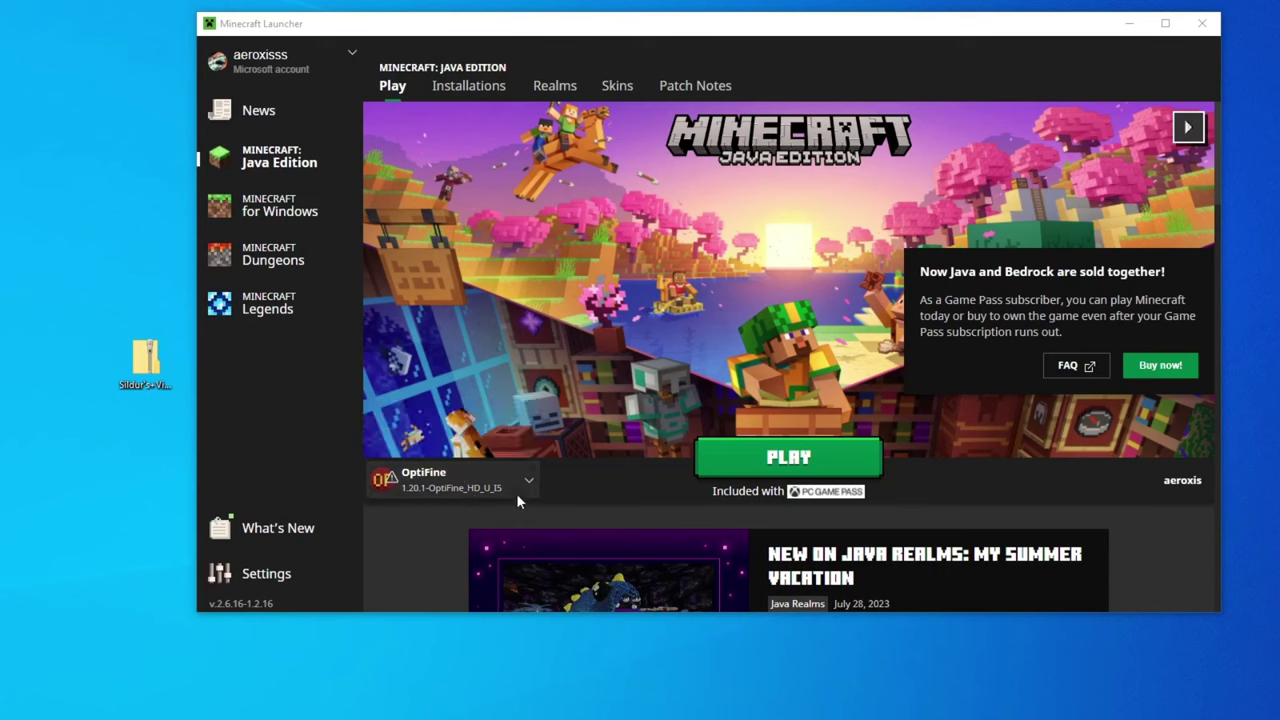
- Select the OptiFine installation, press Play, and accept the modified-installation risk warning
click(398, 485)
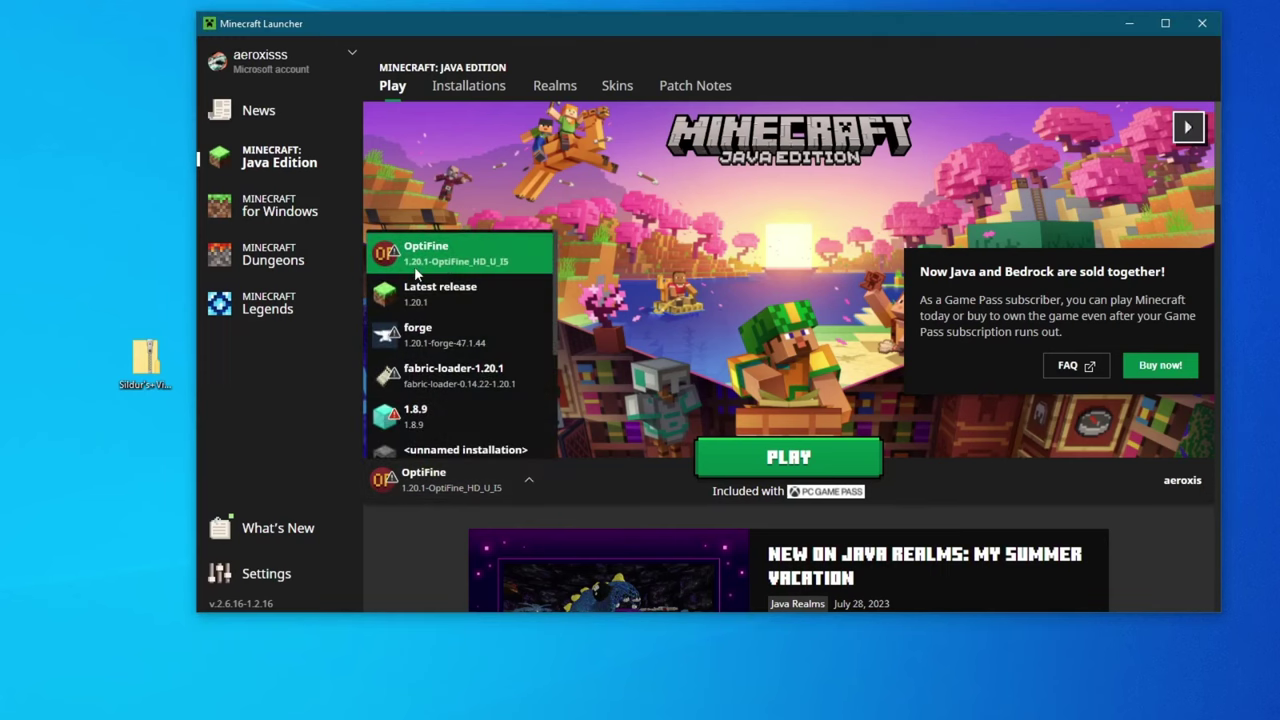
click(428, 262)
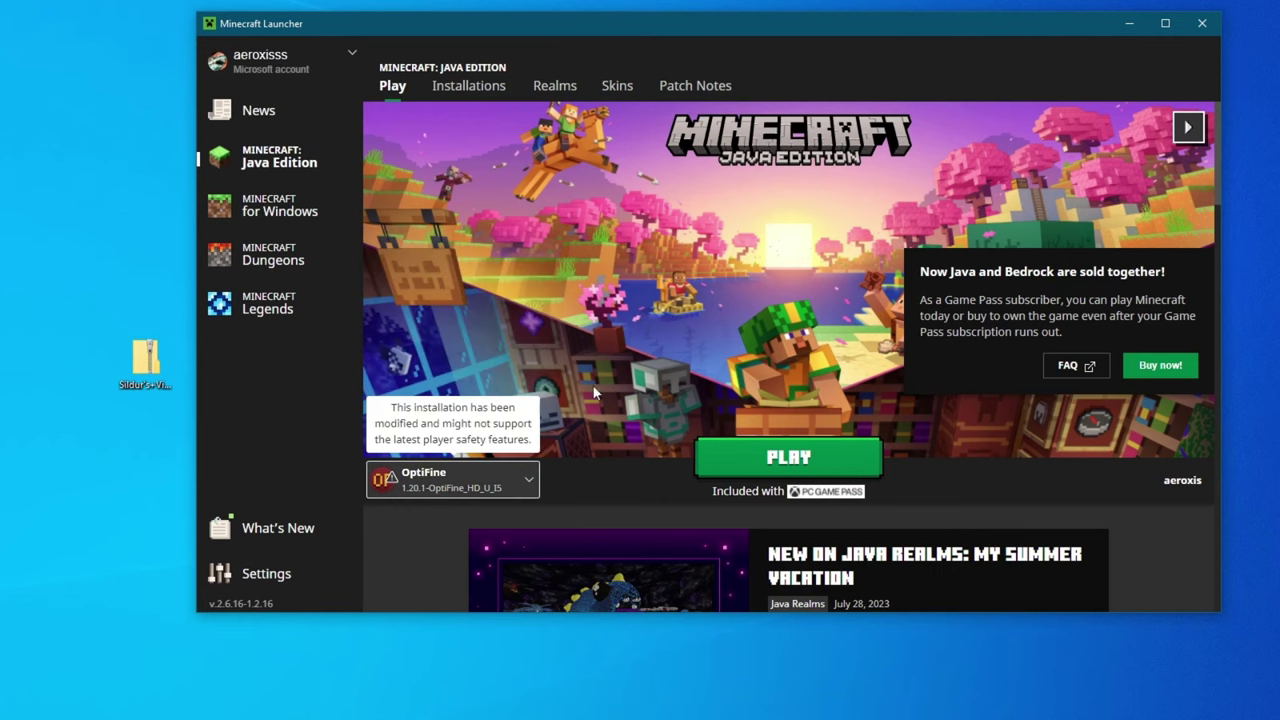
click(797, 460)
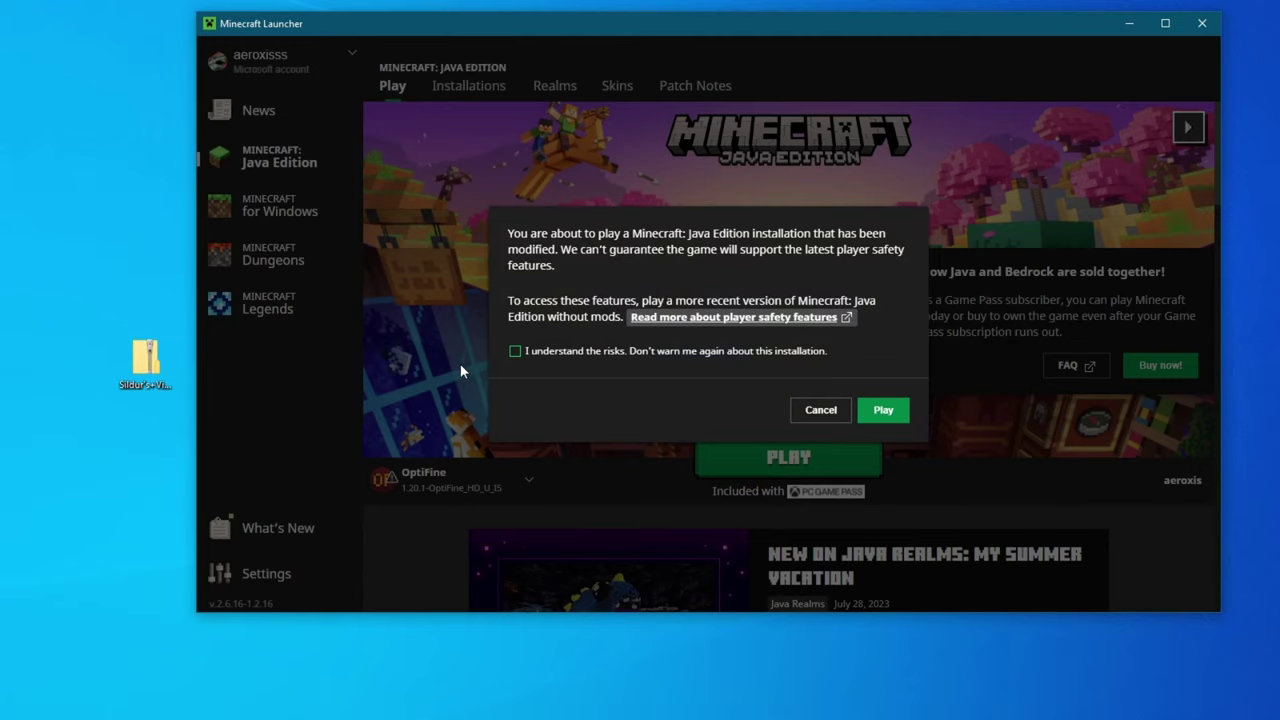
click(514, 352)
click(886, 420)
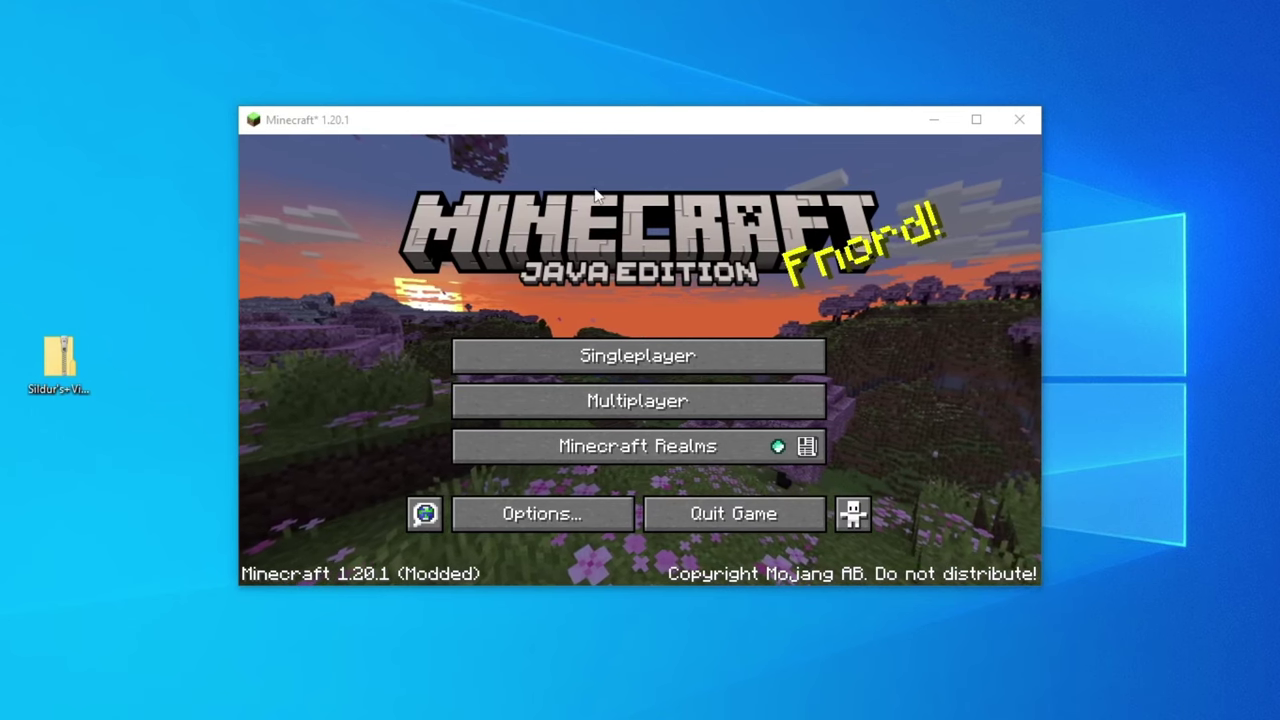
- Go to Options > Video Settings > Shaders and open the Shaders Folder
click(538, 520)
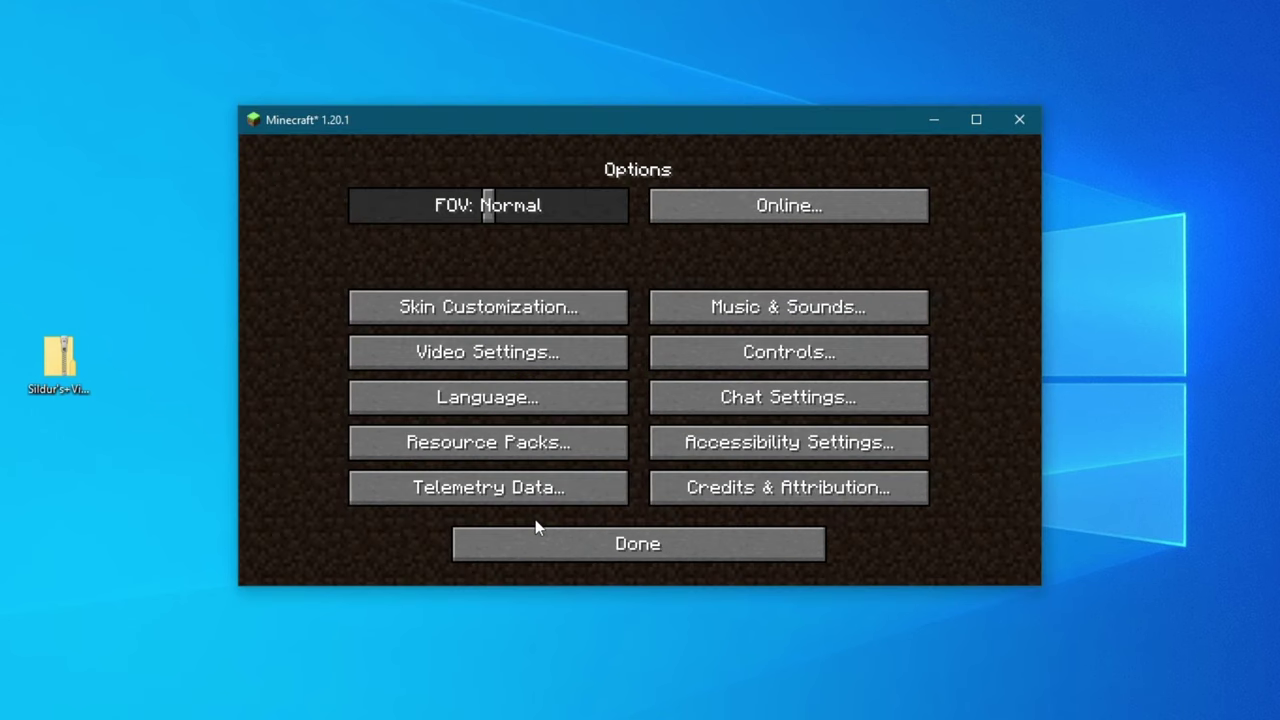
click(440, 362)
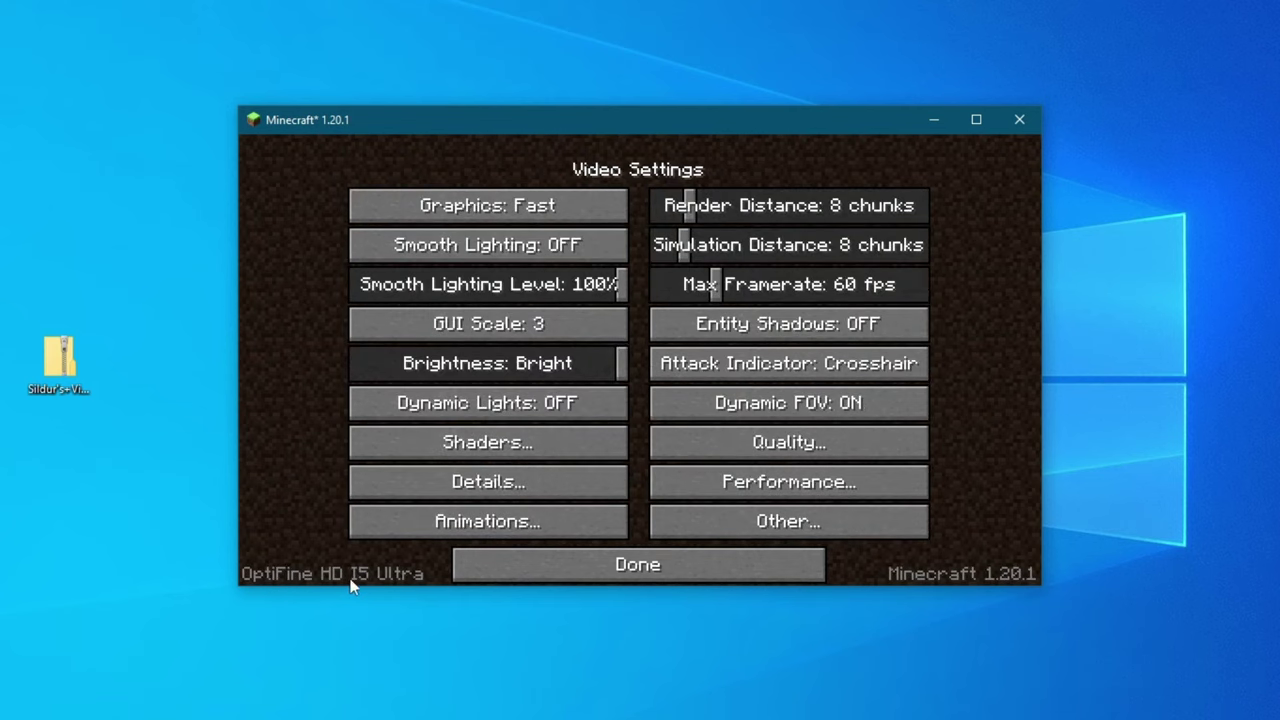
click(460, 444)
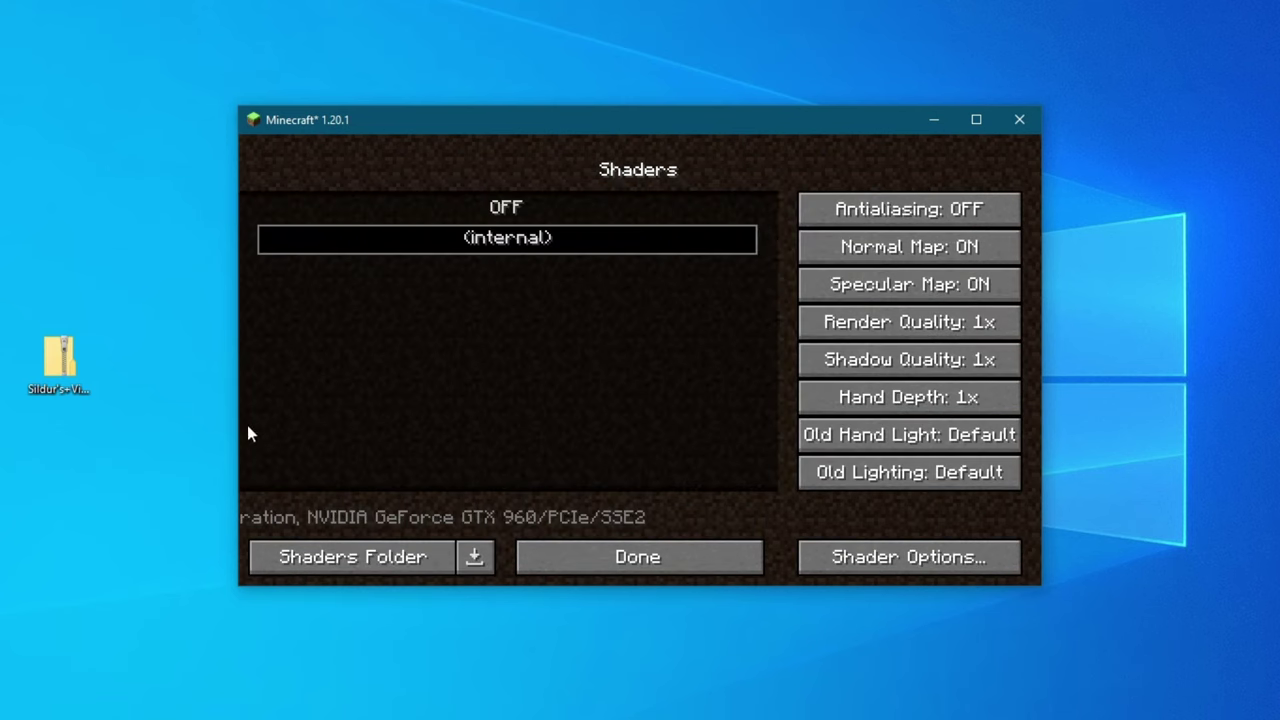
click(408, 566)
- Move the Sildur's Vibrant Shaders v1.51 Lite zip from the desktop into shaderpacks, then close that folder
drag(484, 143, 607, 121)
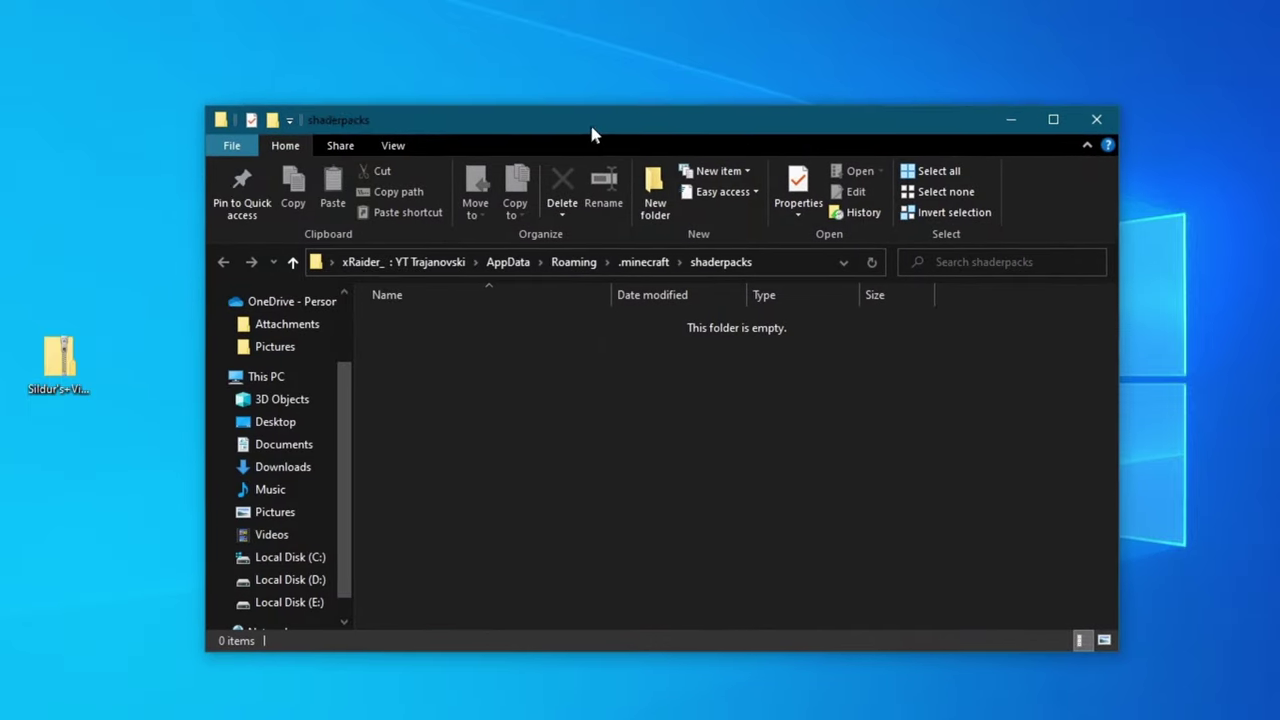
click(60, 365)
drag(60, 365, 451, 338)
click(1116, 114)
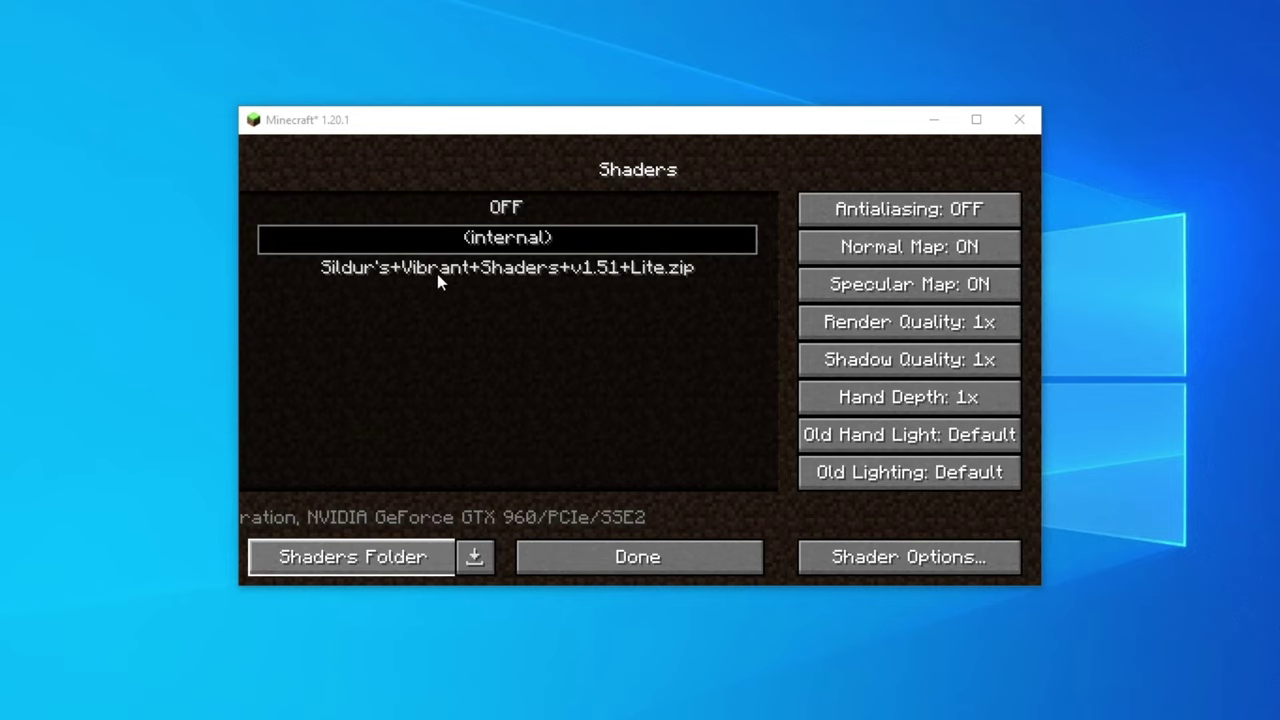
- Select Sildur's Vibrant Shaders v1.51 Lite, view its Shader Options, then back out into the world
click(428, 270)
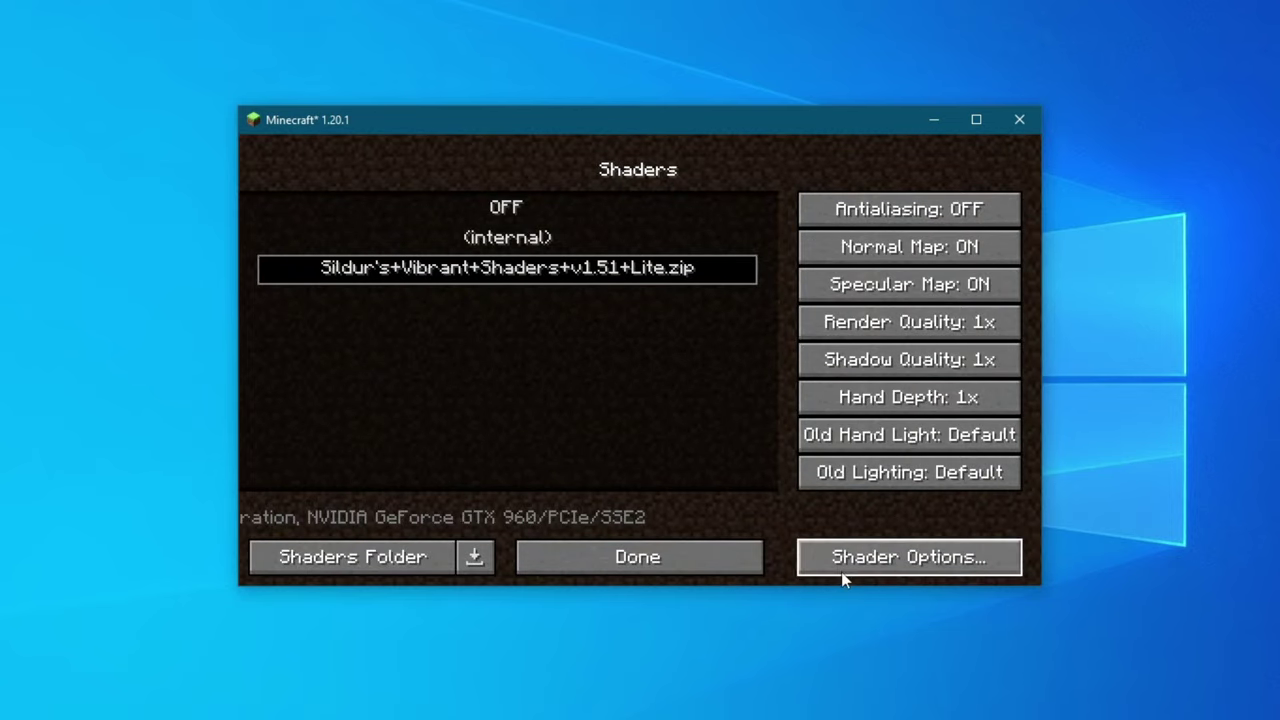
click(868, 564)
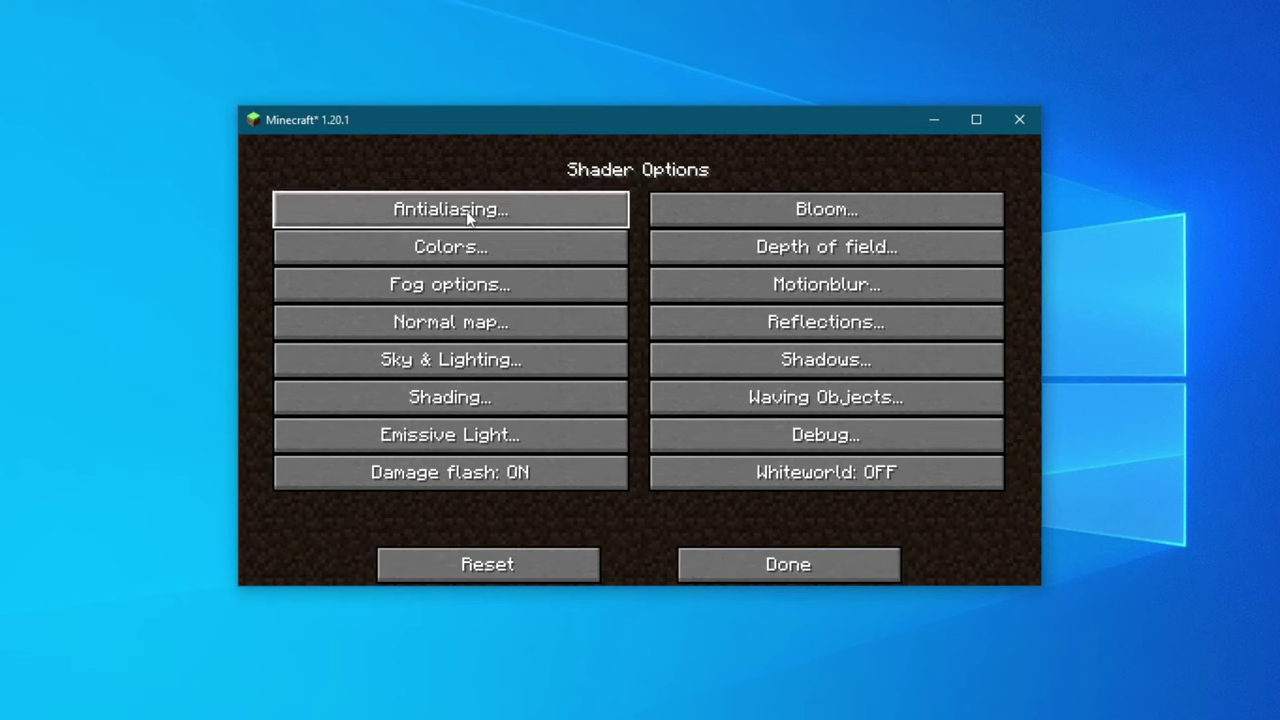
click(885, 565)
click(758, 565)
click(706, 565)
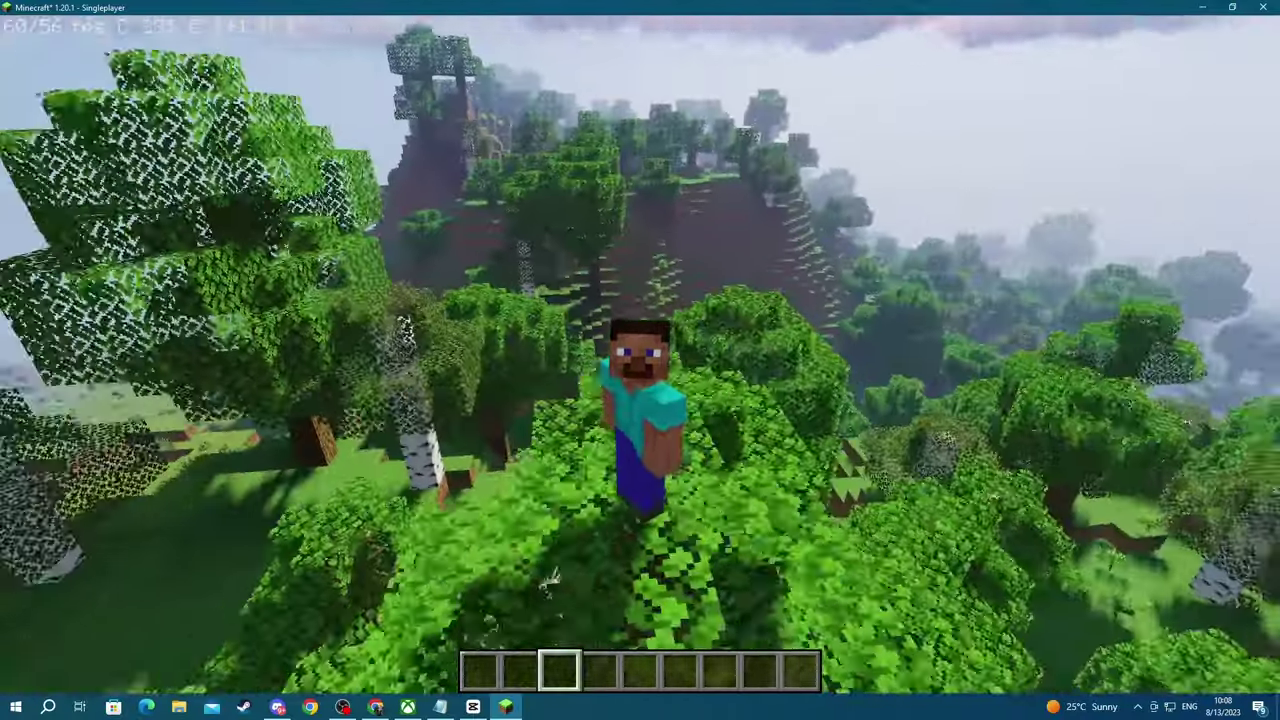
key(w)
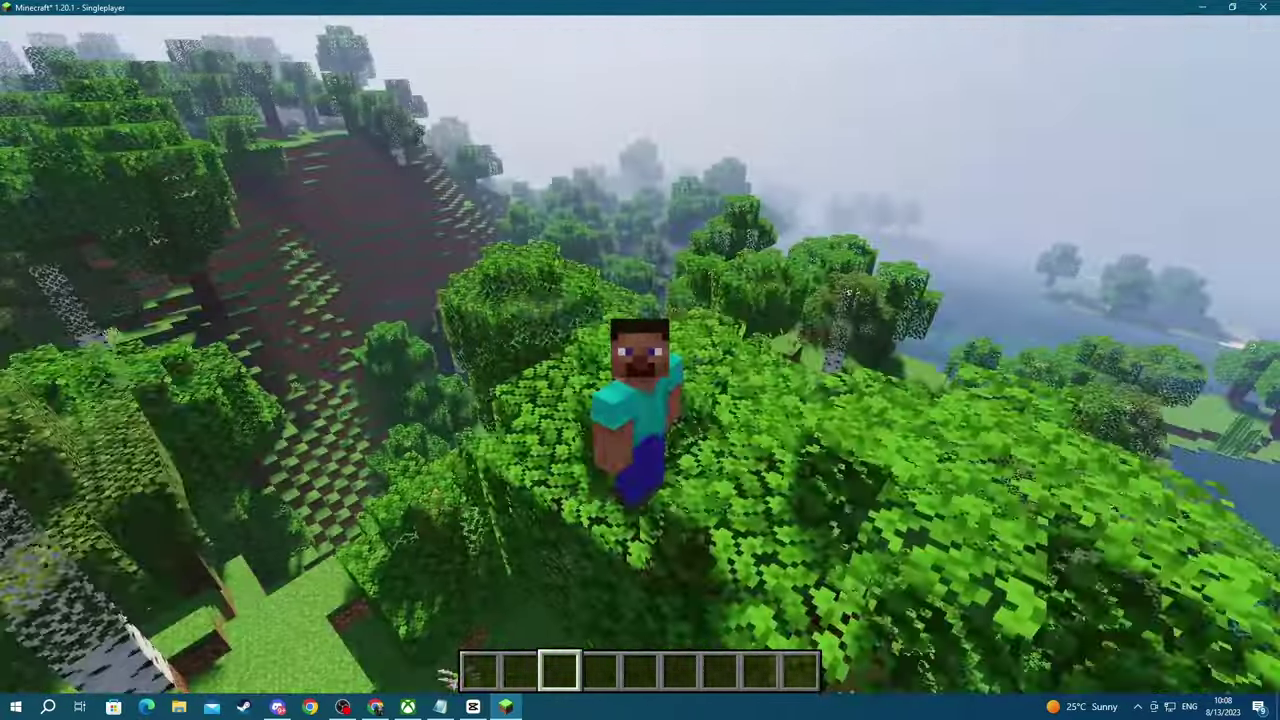
key(F5)
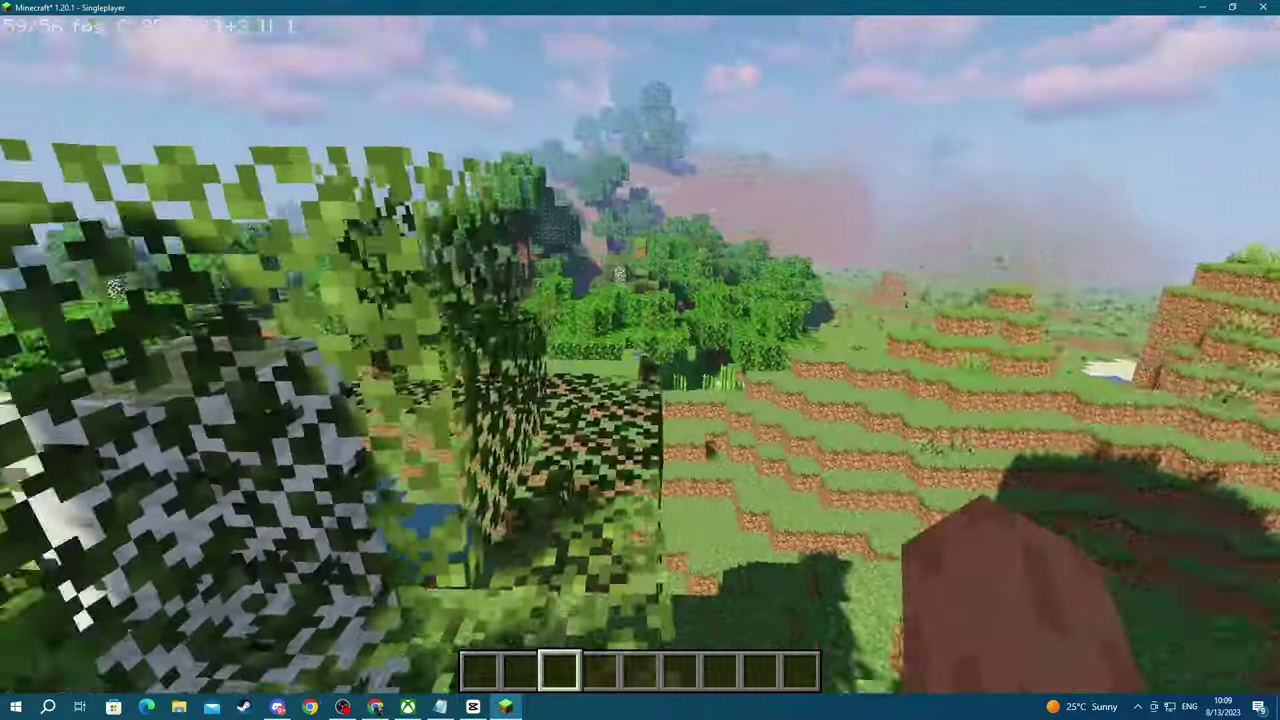
key(F3)
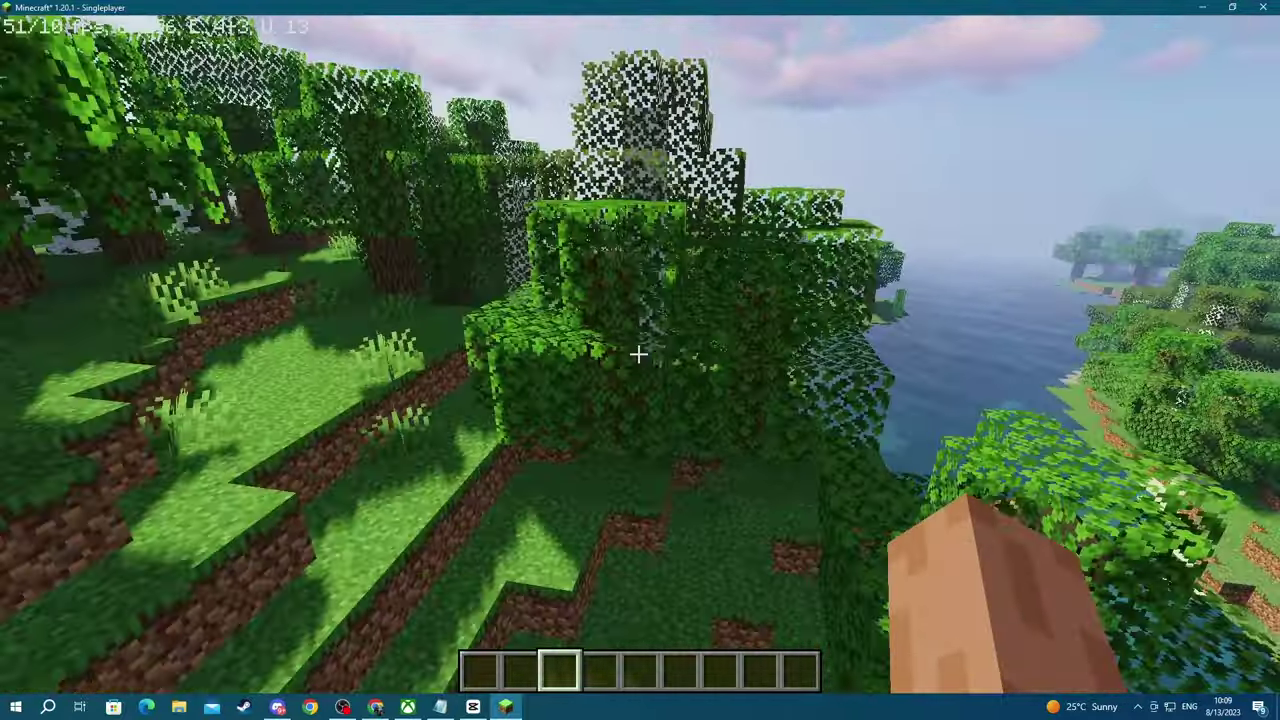